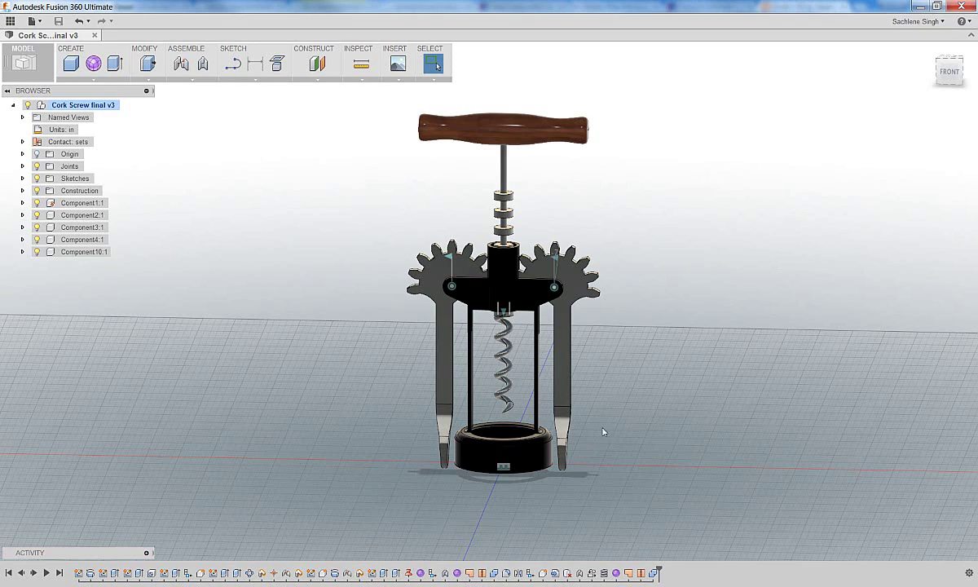
# Step: Swing one lever of the corkscrew assembly slightly and examine the model from behind and in the isometric home view
pyautogui.keyDown('shift'); pyautogui.moveTo(650, 399); pyautogui.dragTo(640, 389, button='middle'); pyautogui.keyUp('shift')
pyautogui.moveTo(558, 389)
pyautogui.mouseDown()
pyautogui.moveTo(599, 375)
pyautogui.moveTo(632, 332)
pyautogui.moveTo(624, 358)
pyautogui.moveTo(561, 401)
pyautogui.mouseUp()
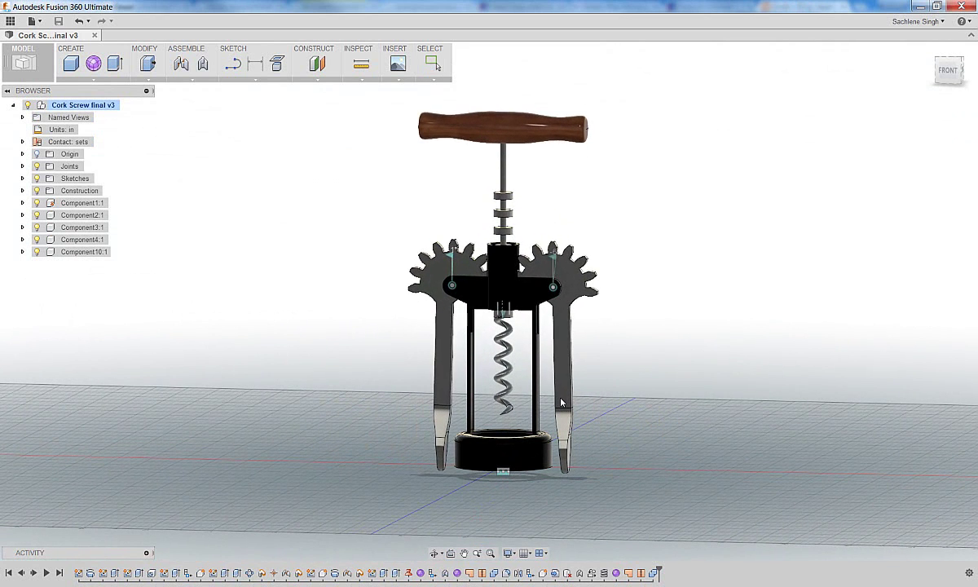
pyautogui.keyDown('shift'); pyautogui.moveTo(640, 370); pyautogui.dragTo(515, 330, button='middle'); pyautogui.keyUp('shift')
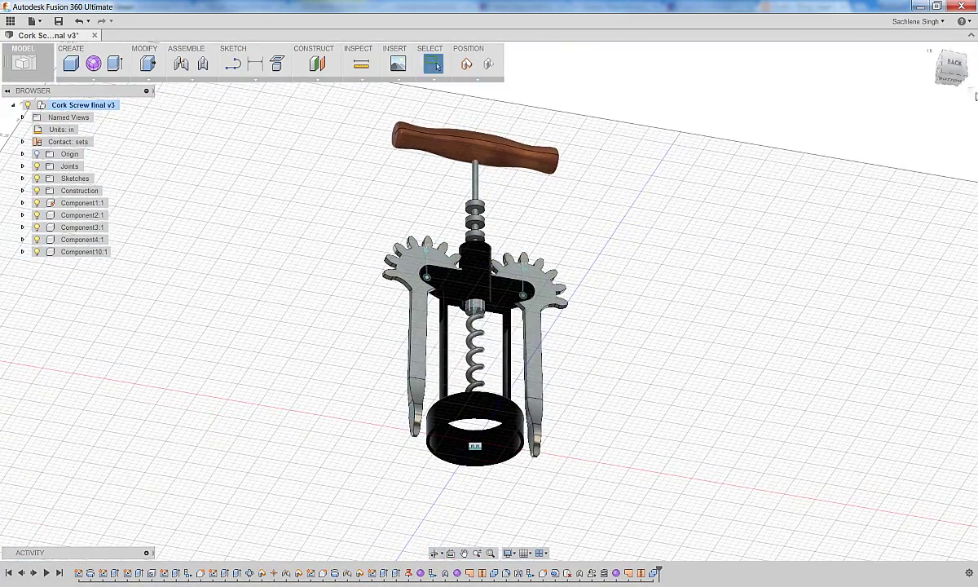
pyautogui.click(930, 51)
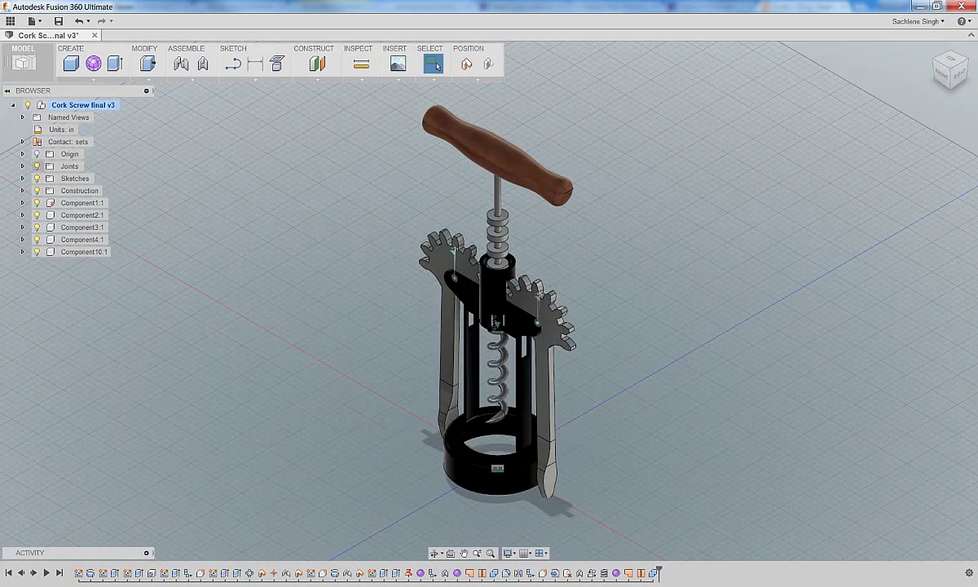
# Step: Switch to the browser to view the corkscrew image results, and return to Fusion 360
pyautogui.hotkey('alt', 'Tab')
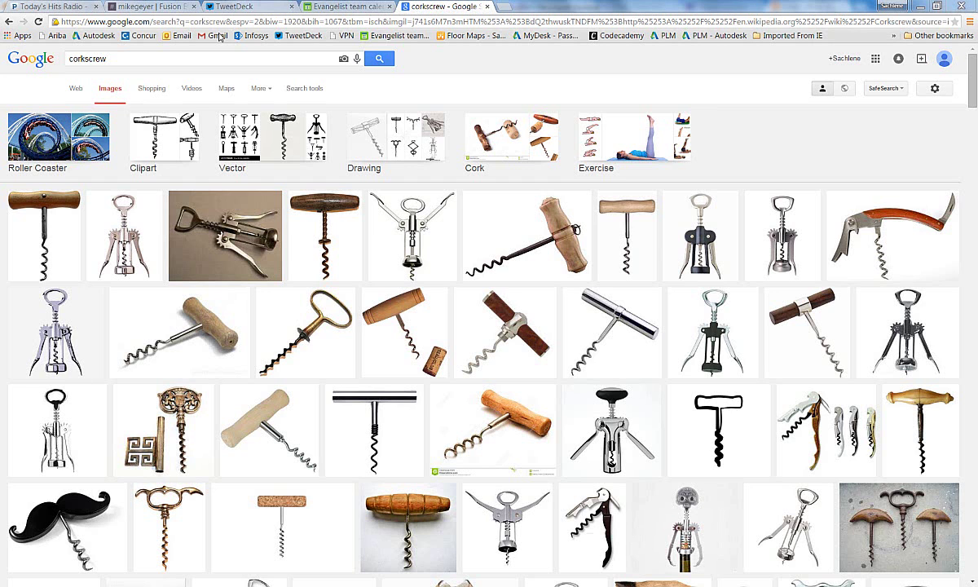
pyautogui.hotkey('alt', 'Tab')
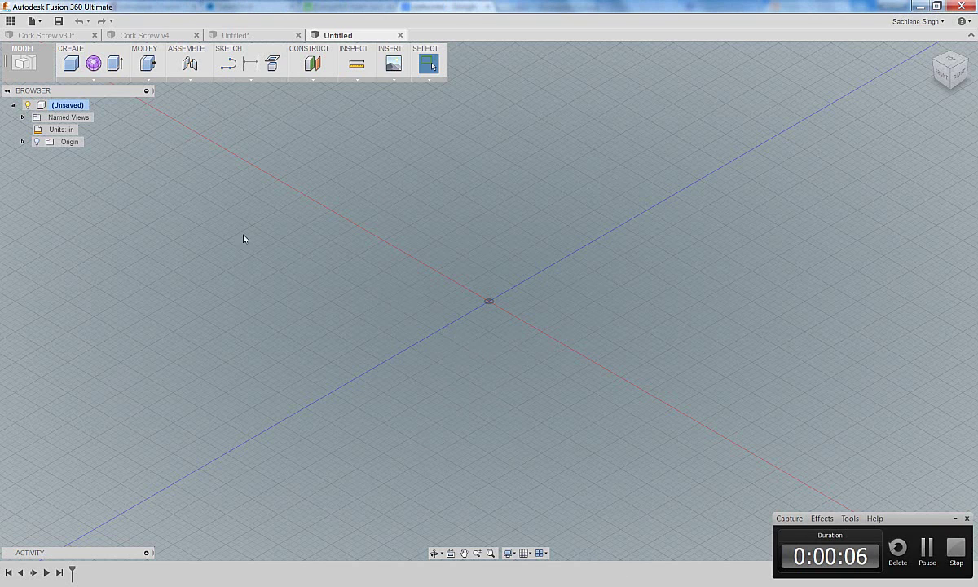
# Step: Start a sketch on the front plane and draw a 0.75 in horizontal line from the origin
pyautogui.click(228, 62)
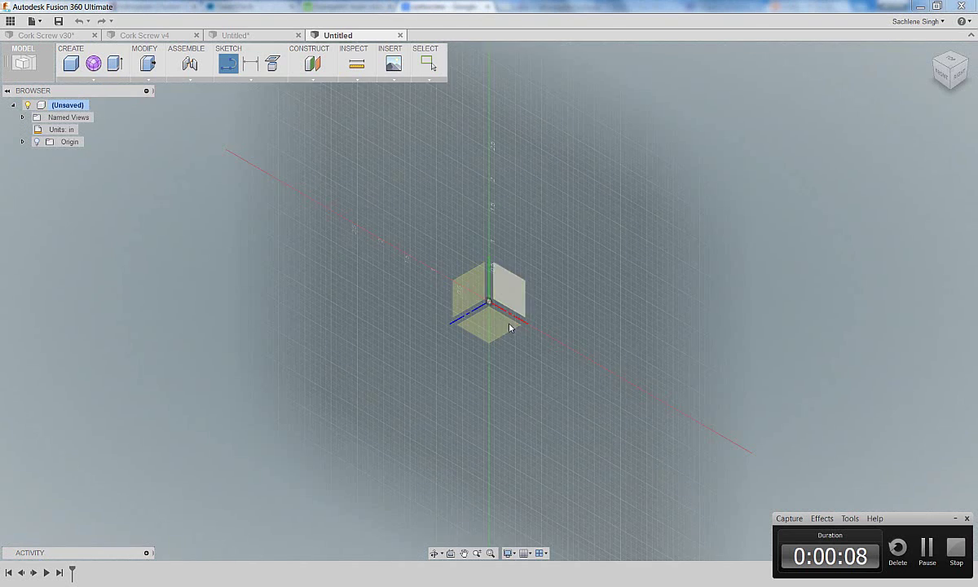
pyautogui.click(513, 294)
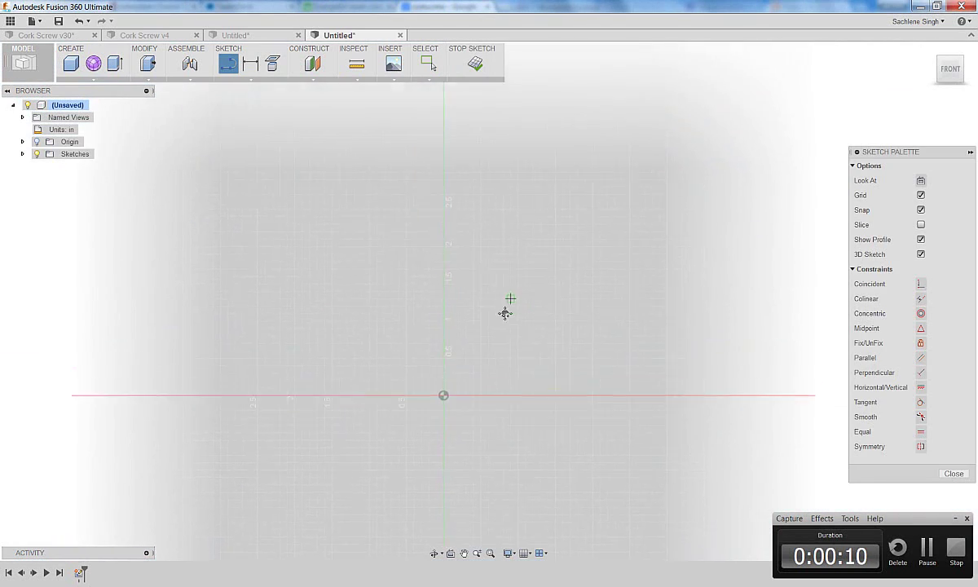
pyautogui.press('l')
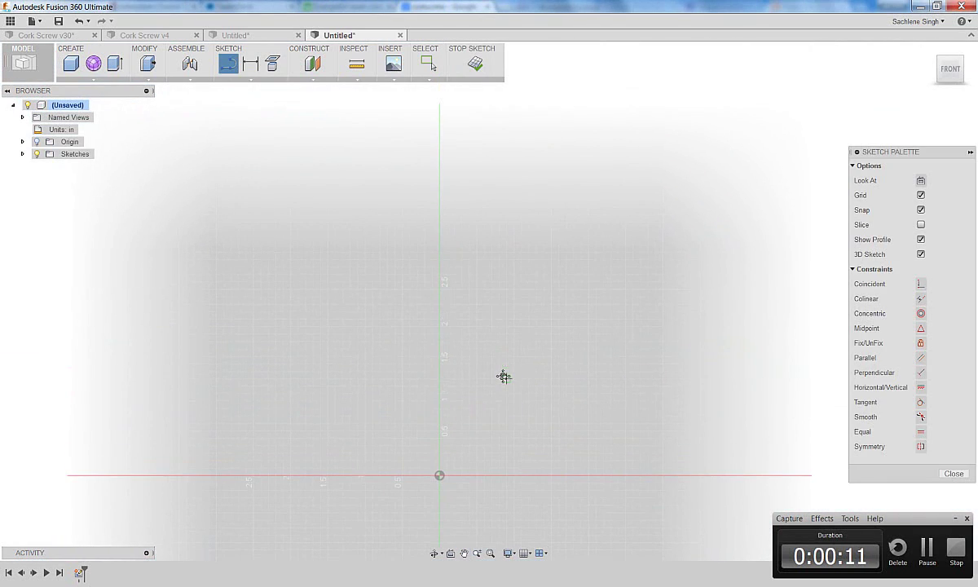
pyautogui.click(439, 476)
pyautogui.write('0')
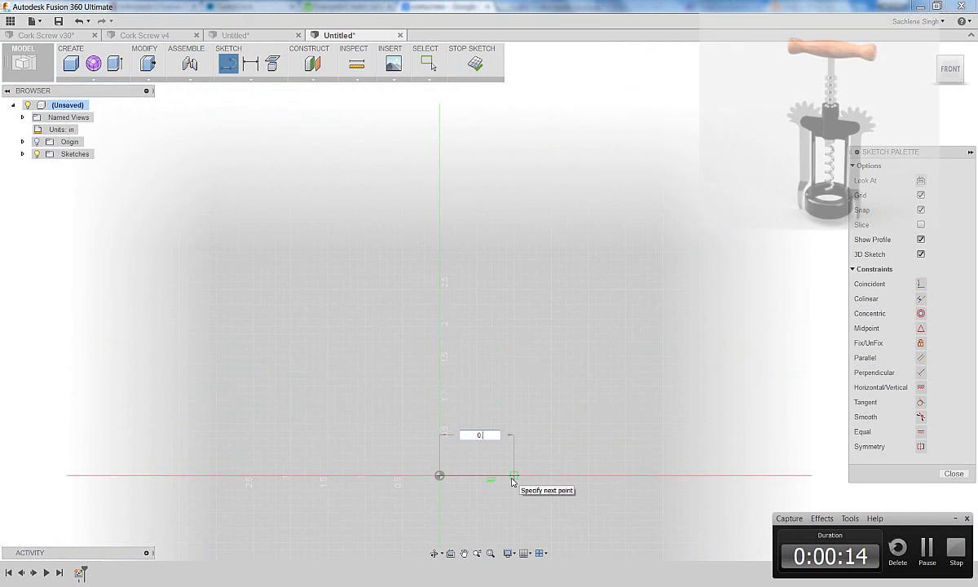
pyautogui.write('.75')
pyautogui.press('Tab')
pyautogui.press('Return')
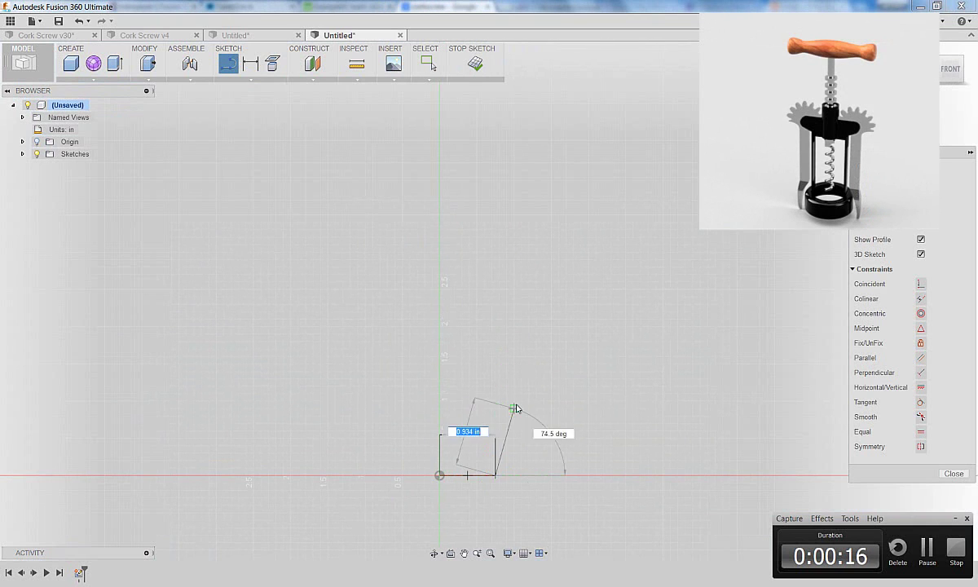
# Step: Continue the outline with a 0.5 in vertical line upward and a 0.2 in horizontal line back towards the vertical axis
pyautogui.write('0.5')
pyautogui.press('Return')
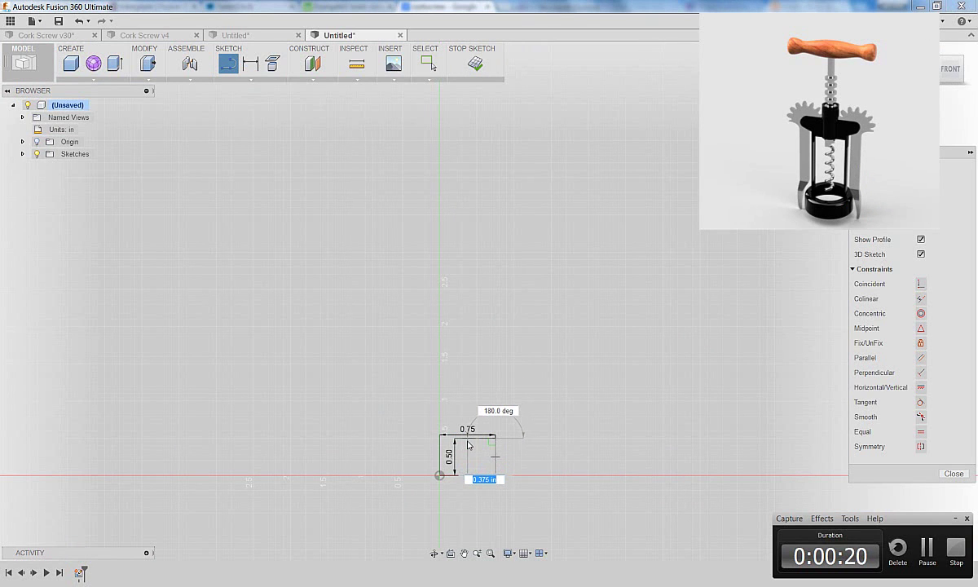
pyautogui.write('0')
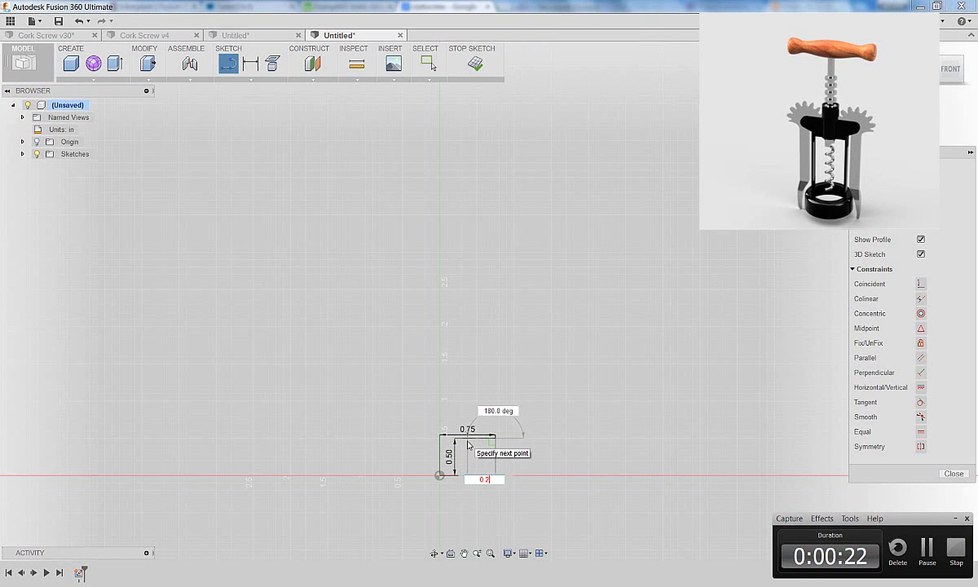
pyautogui.write('.2')
pyautogui.press('Return')
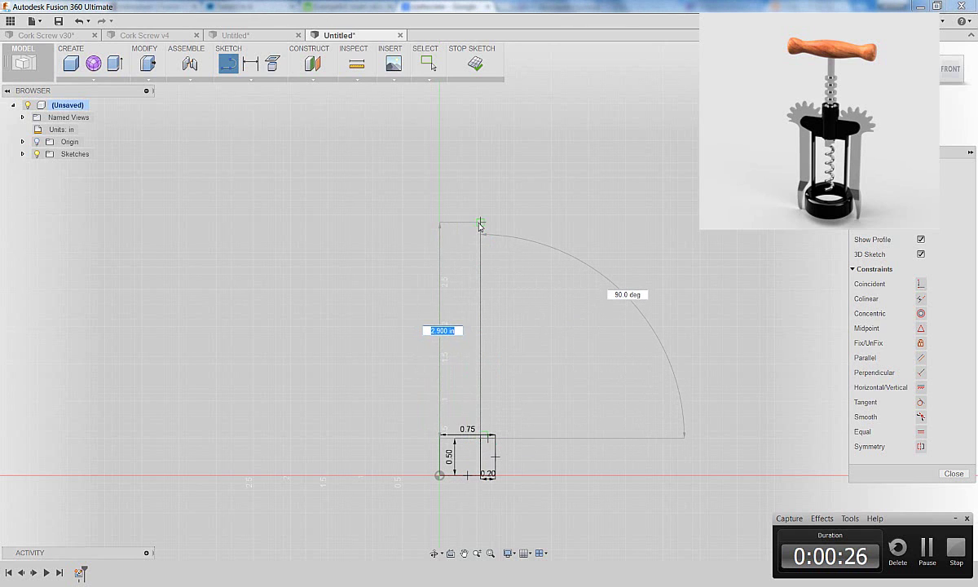
# Step: Extend the outline with a 2 in vertical line upward from the end of the 0.2 in line
pyautogui.scroll(2, 479, 226)
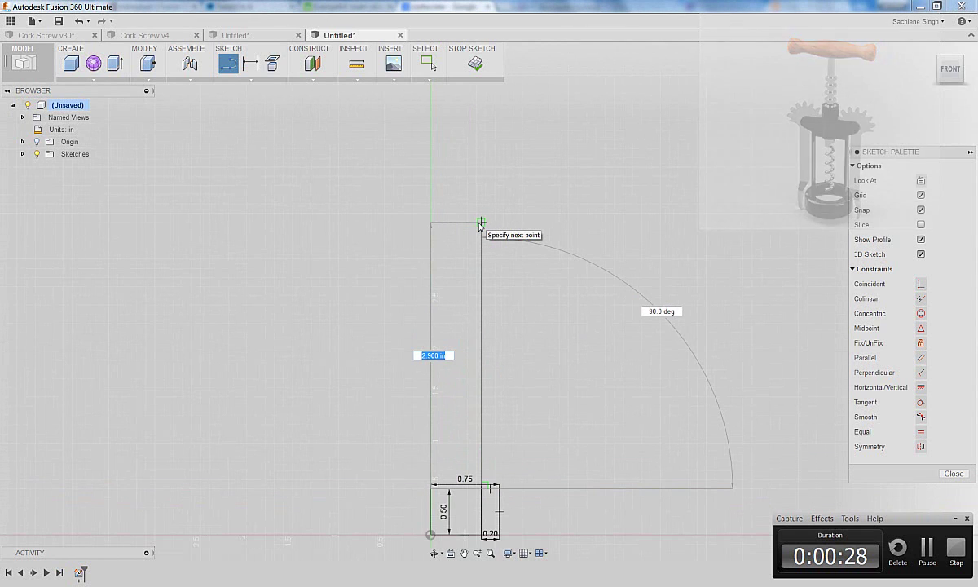
pyautogui.write('2')
pyautogui.press('Tab')
pyautogui.press('Return')
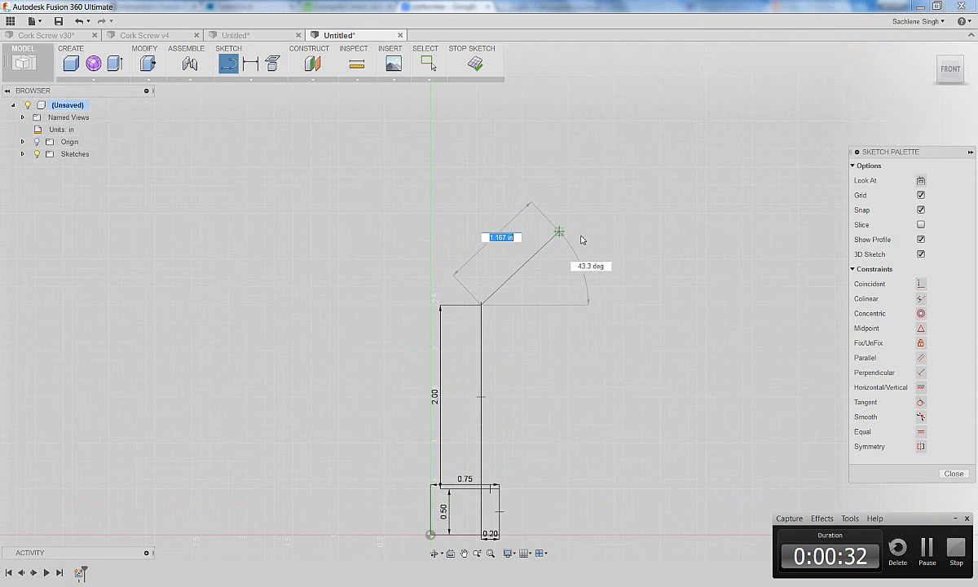
# Step: Add a 1 in line angled outward at 155° and close the profile across to the vertical axis and down to the origin
pyautogui.press('Tab')
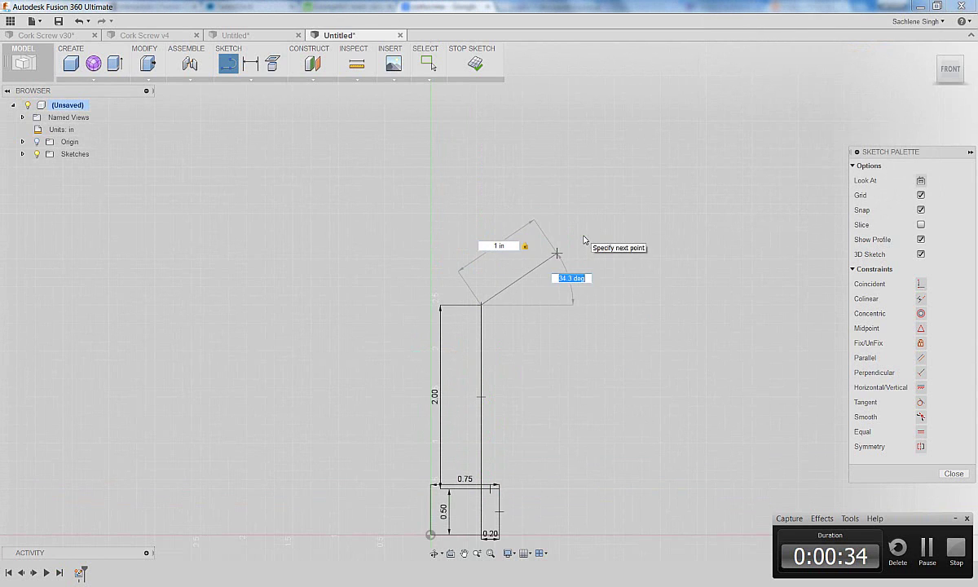
pyautogui.write('155')
pyautogui.press('Tab')
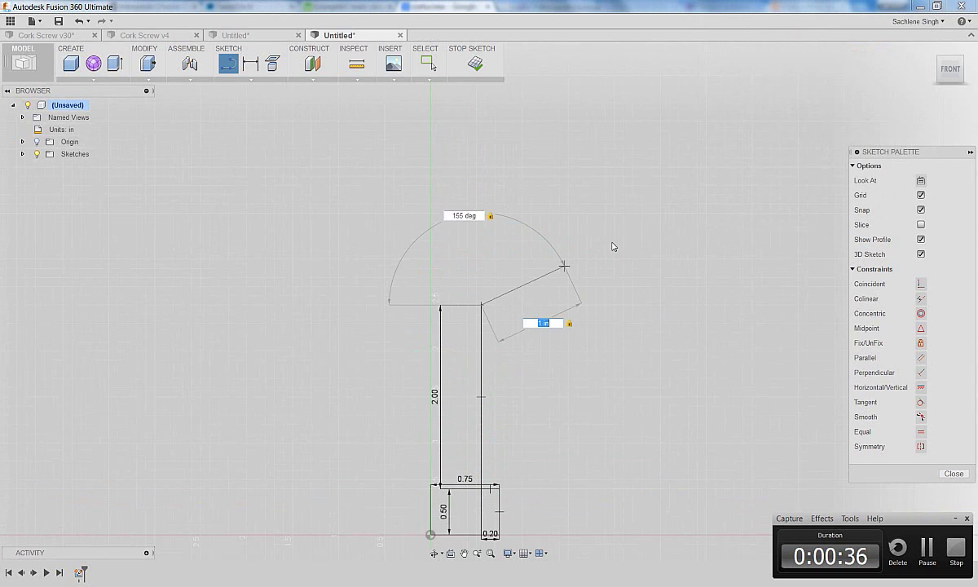
pyautogui.press('Return')
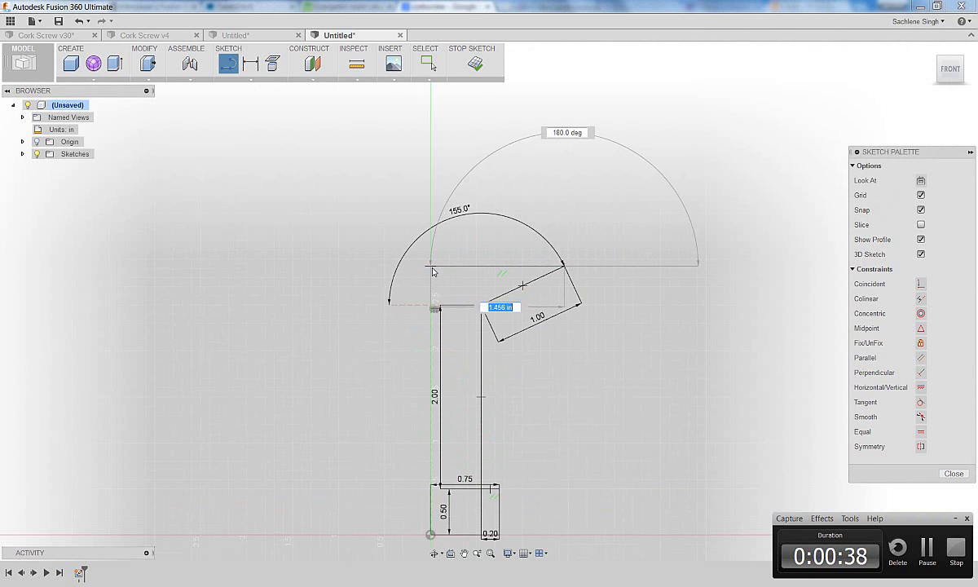
pyautogui.click(432, 269)
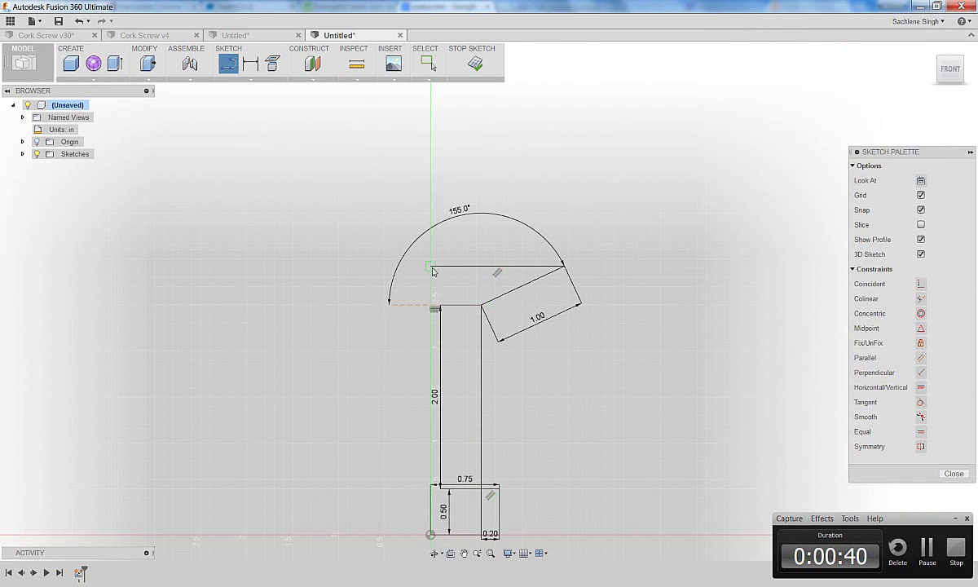
pyautogui.click(431, 534)
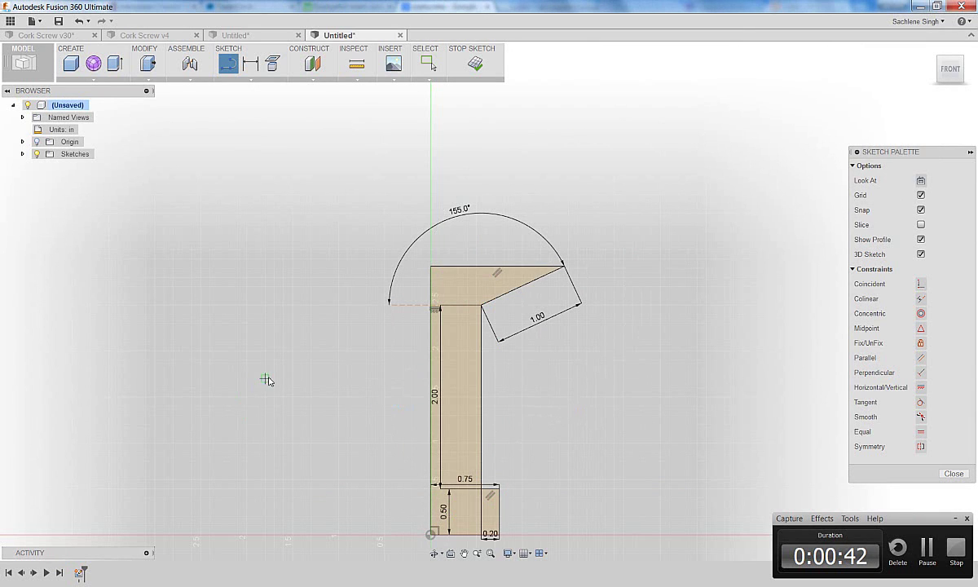
# Step: Fillet the pointed upper tip of the profile with a 0.15 in radius
pyautogui.moveTo(359, 421); pyautogui.dragTo(362, 332, button='middle')
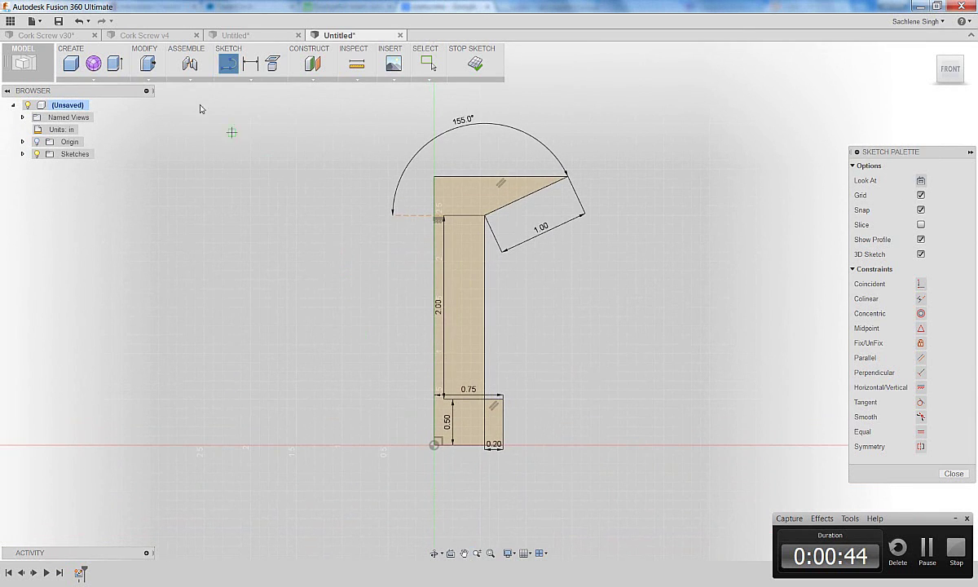
pyautogui.click(251, 79)
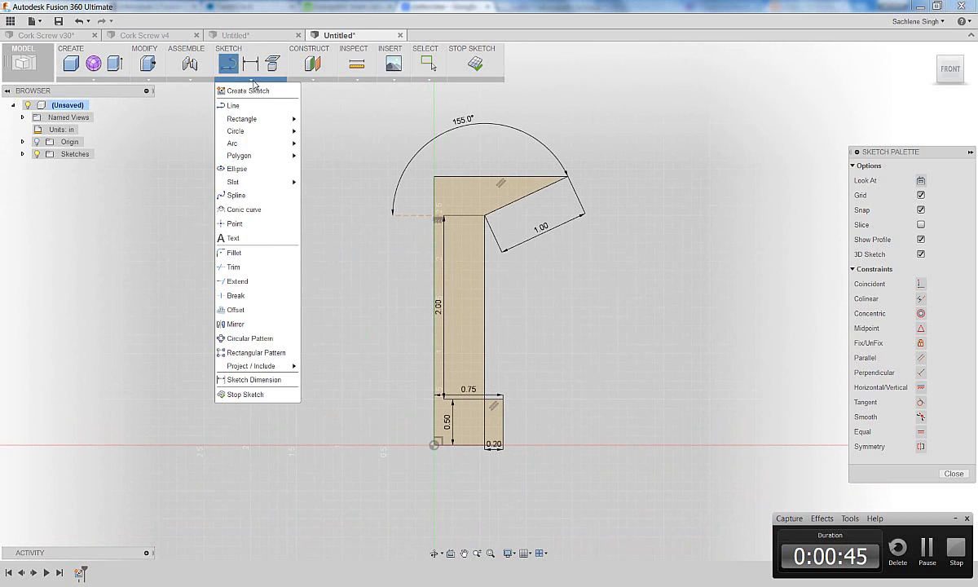
pyautogui.click(273, 255)
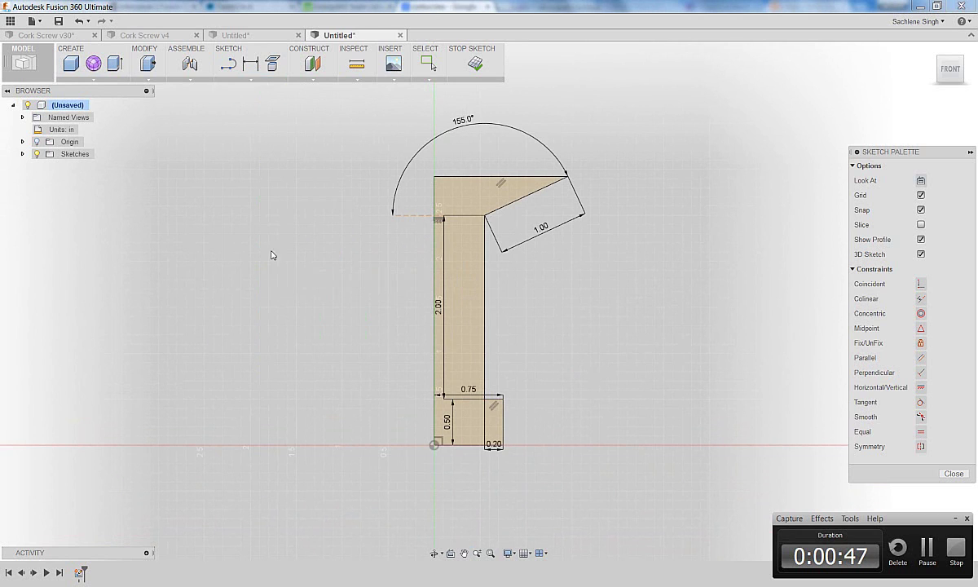
pyautogui.click(521, 181)
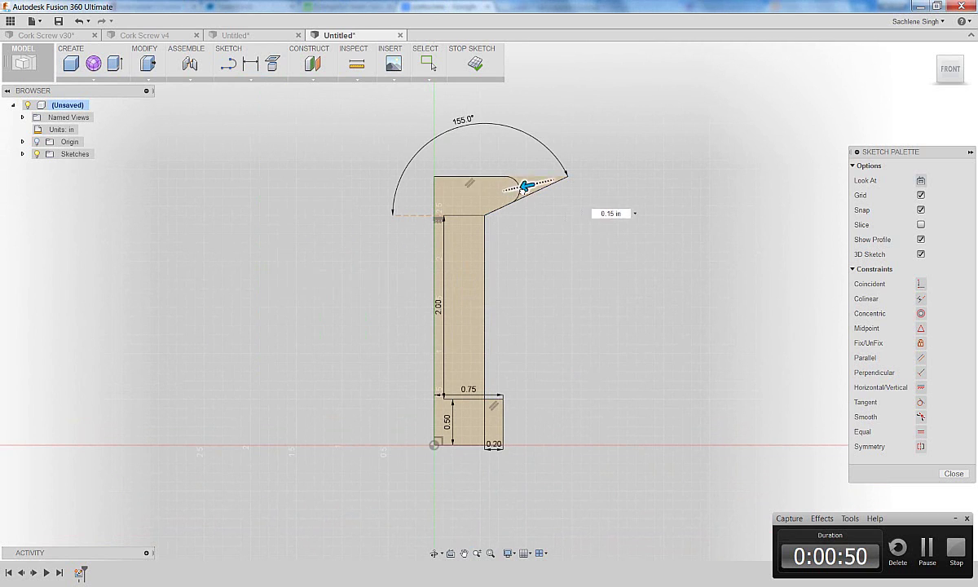
pyautogui.rightClick(538, 230)
pyautogui.click(584, 250)
# Step: Fillet the outer corner of the lower step in the profile with a 0.10 in radius
pyautogui.rightClick(502, 460)
pyautogui.scroll(3, 509, 399)
pyautogui.scroll(3, 502, 405)
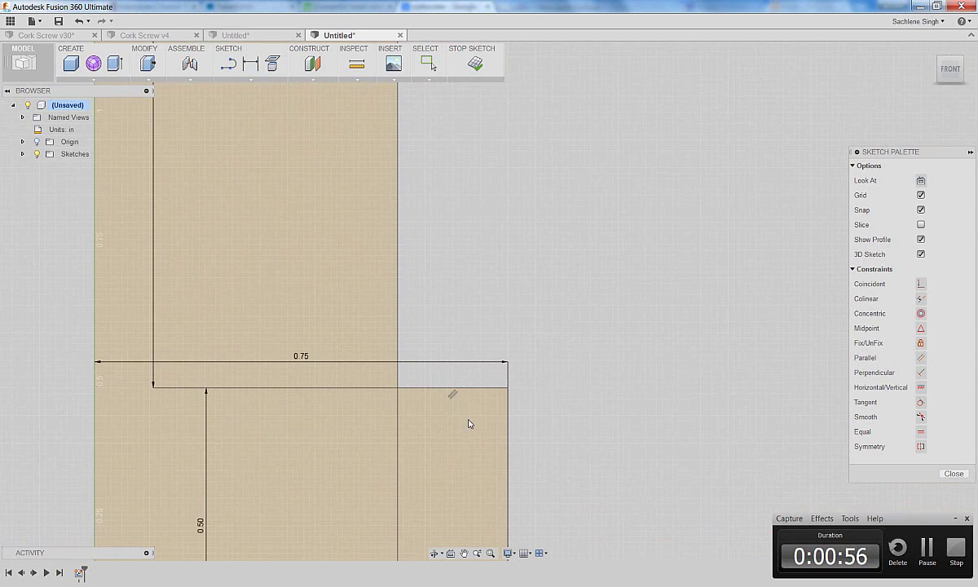
pyautogui.click(507, 388)
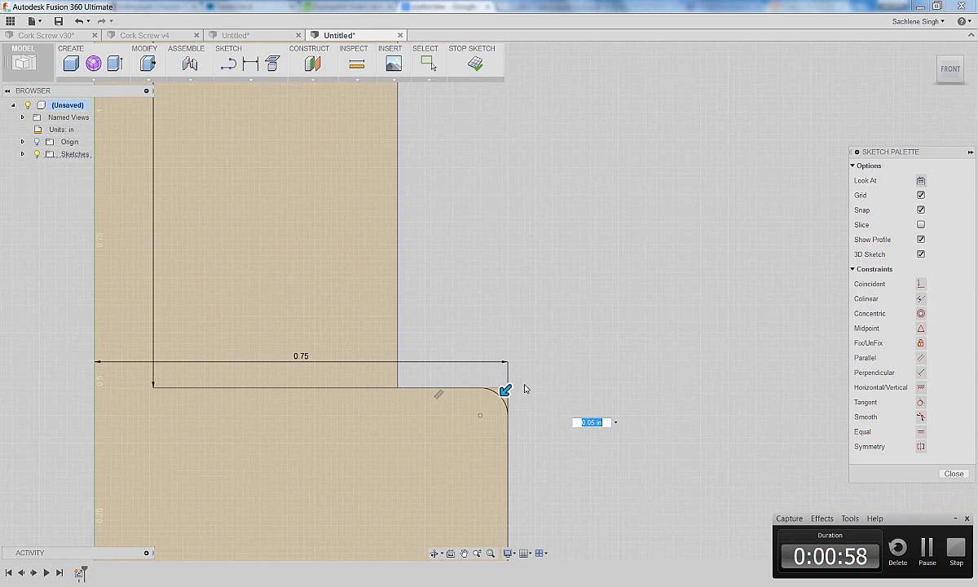
pyautogui.moveTo(504, 391); pyautogui.dragTo(498, 397)
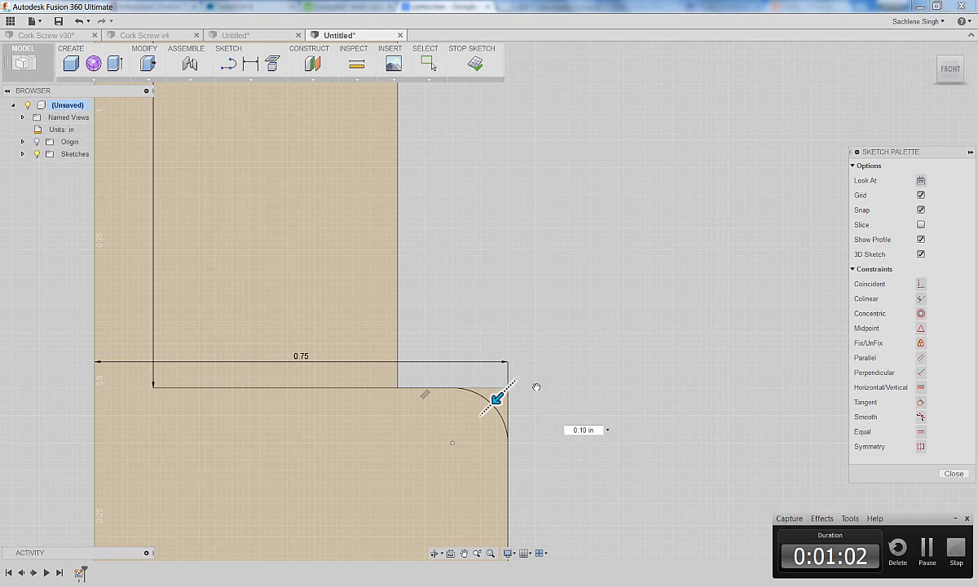
pyautogui.rightClick(498, 397)
pyautogui.press('Escape')
# Step: Fillet the inner corner between the lower step and the long vertical line with a 0.05 in radius
pyautogui.rightClick(534, 388)
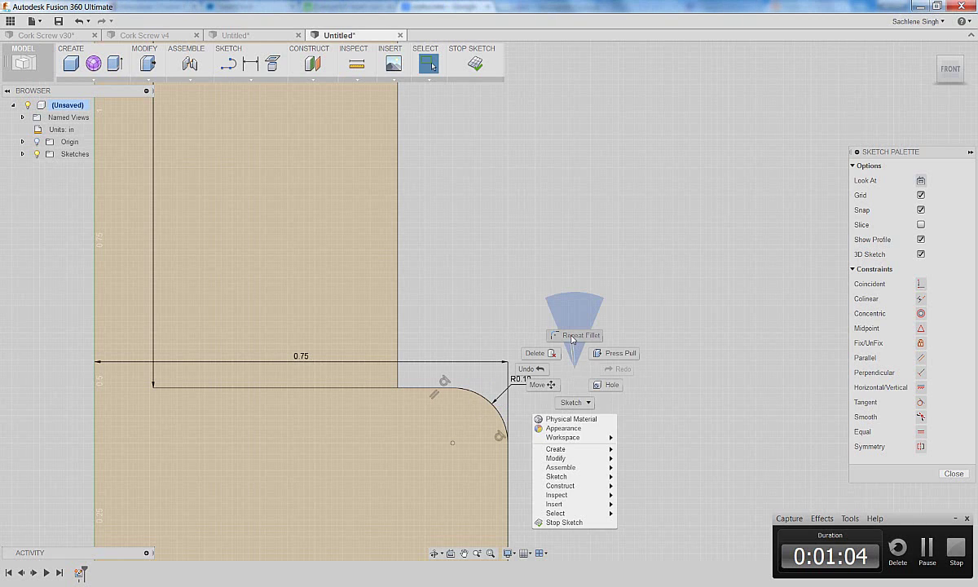
pyautogui.press('Escape')
pyautogui.click(400, 385)
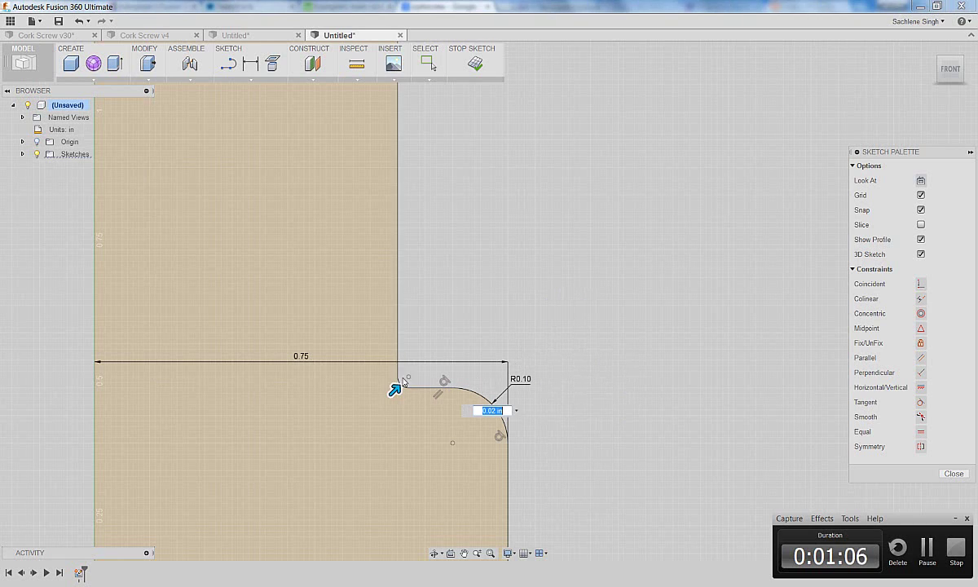
pyautogui.moveTo(395, 389); pyautogui.dragTo(399, 385)
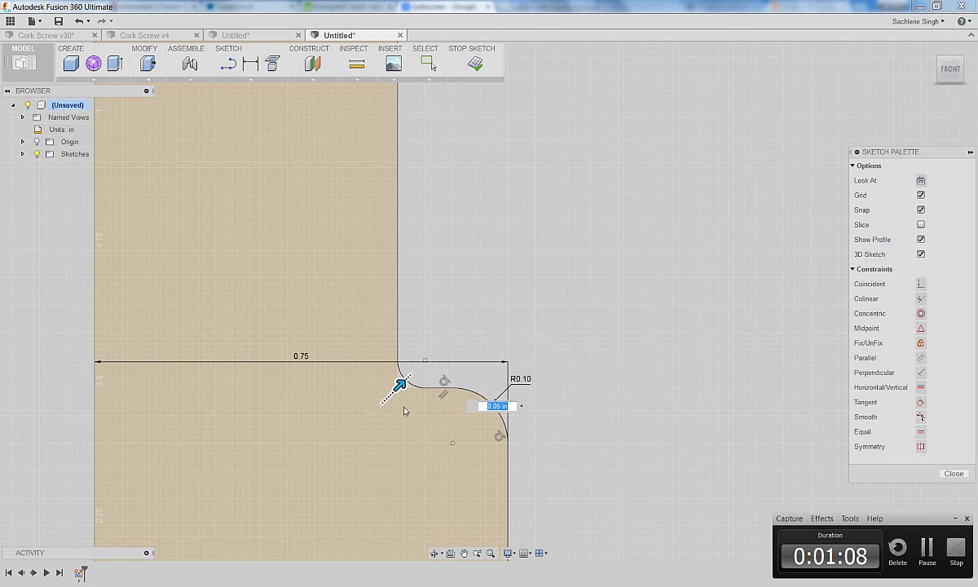
pyautogui.rightClick(544, 287)
pyautogui.click(542, 269)
# Step: Offset the entire closed profile loop inward with Loop Select enabled
pyautogui.scroll(-5, 502, 318)
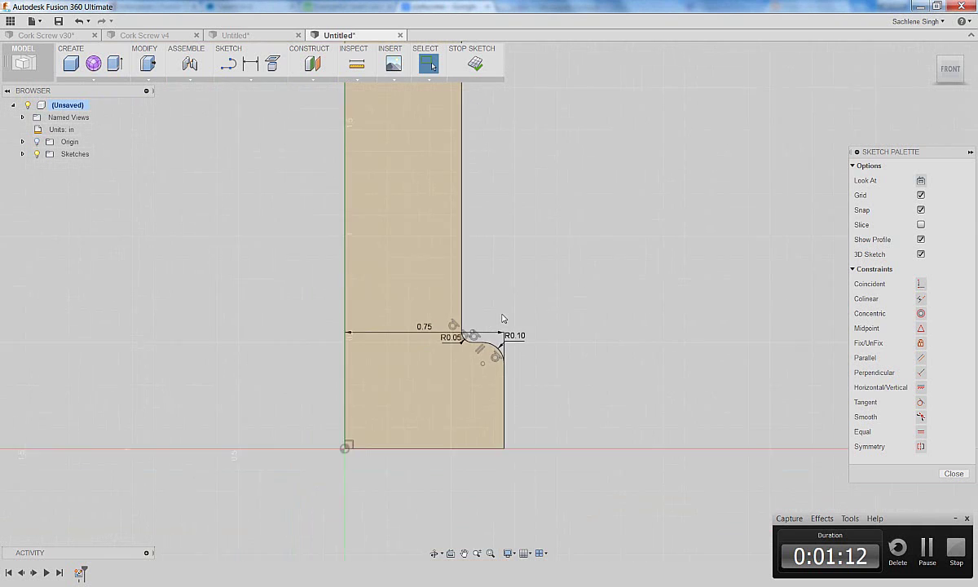
pyautogui.moveTo(527, 218); pyautogui.dragTo(541, 306, button='middle')
pyautogui.scroll(-3, 541, 306)
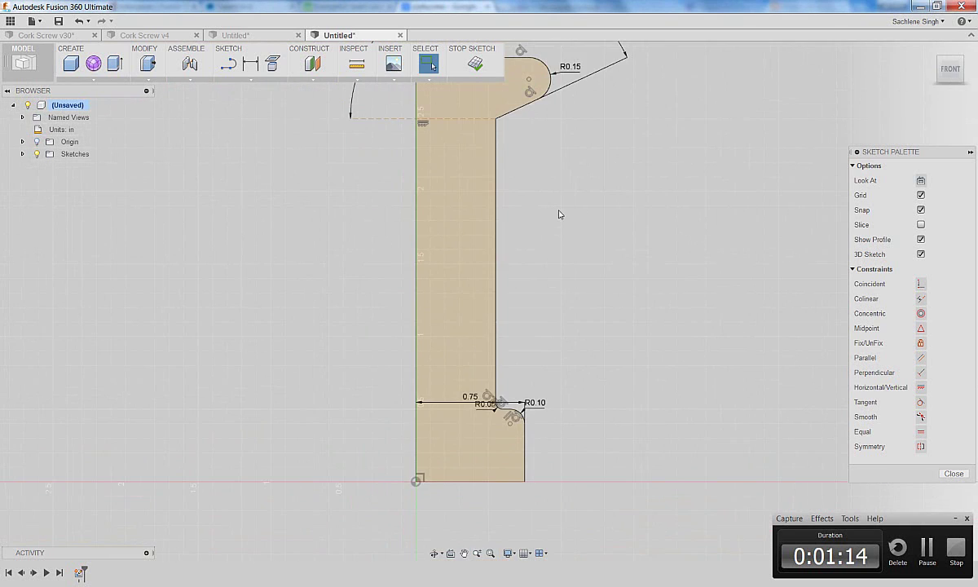
pyautogui.click(251, 80)
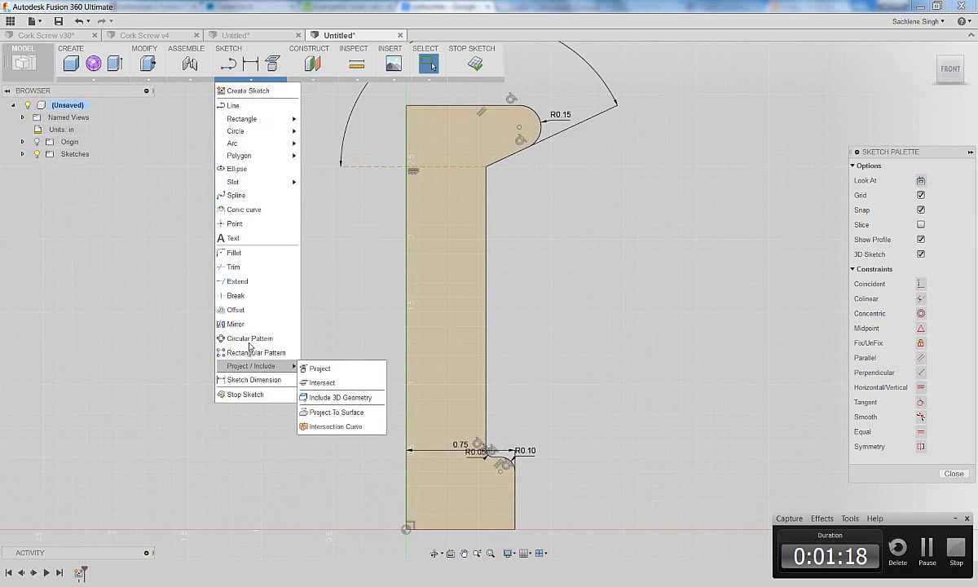
pyautogui.click(237, 311)
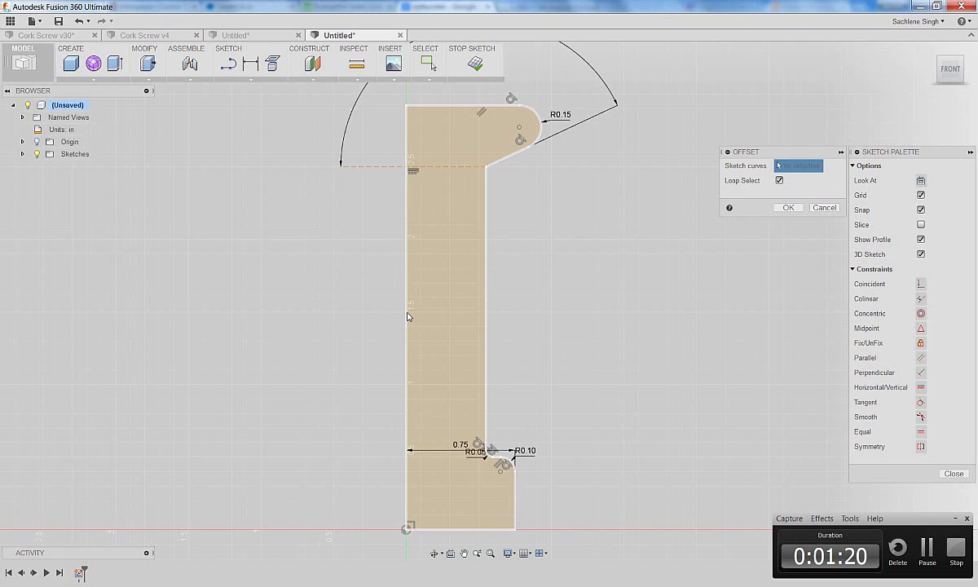
pyautogui.click(413, 316)
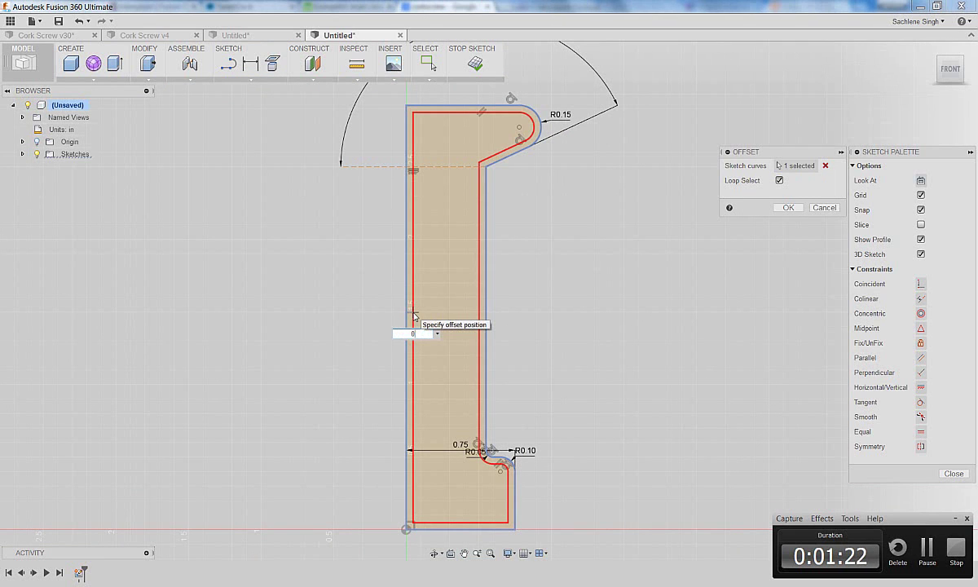
pyautogui.press('Return')
# Step: Draw a horizontal line below the profile's head, from the inner offset line across to the vertical axis line
pyautogui.click(228, 63)
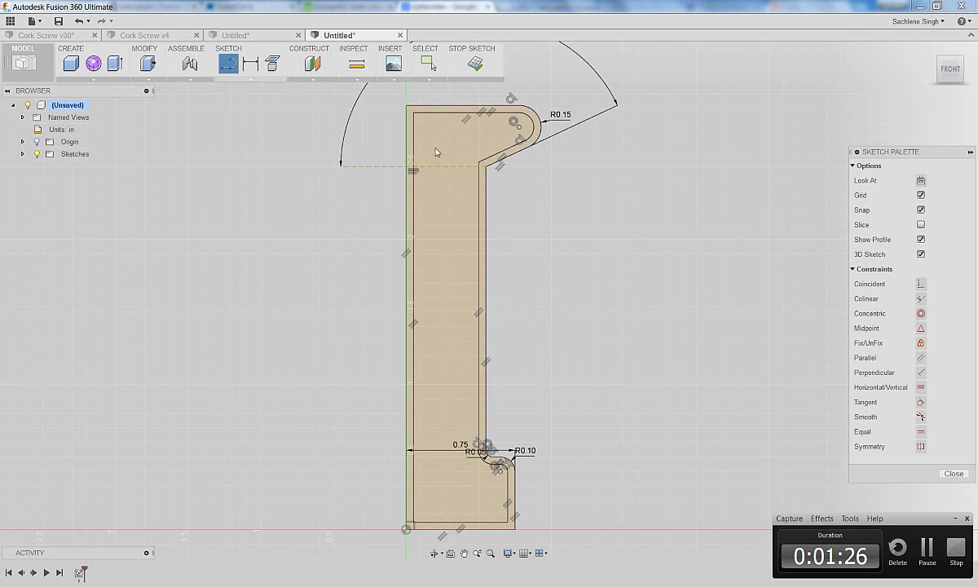
pyautogui.click(478, 207)
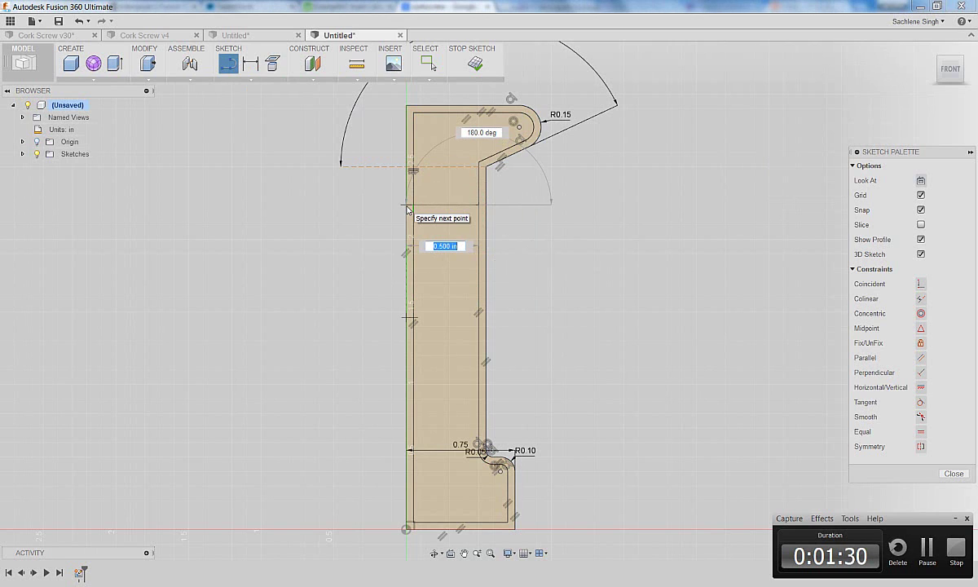
pyautogui.doubleClick(407, 210)
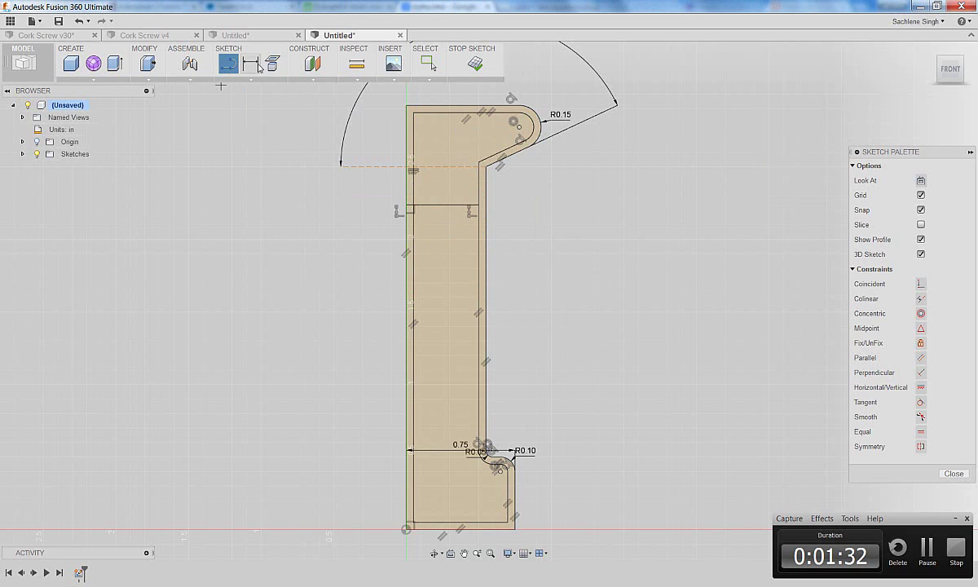
# Step: Dimension the new horizontal line 0.5 in below the profile's top edge
pyautogui.click(250, 64)
pyautogui.click(436, 106)
pyautogui.click(432, 205)
pyautogui.click(383, 180)
pyautogui.write('0')
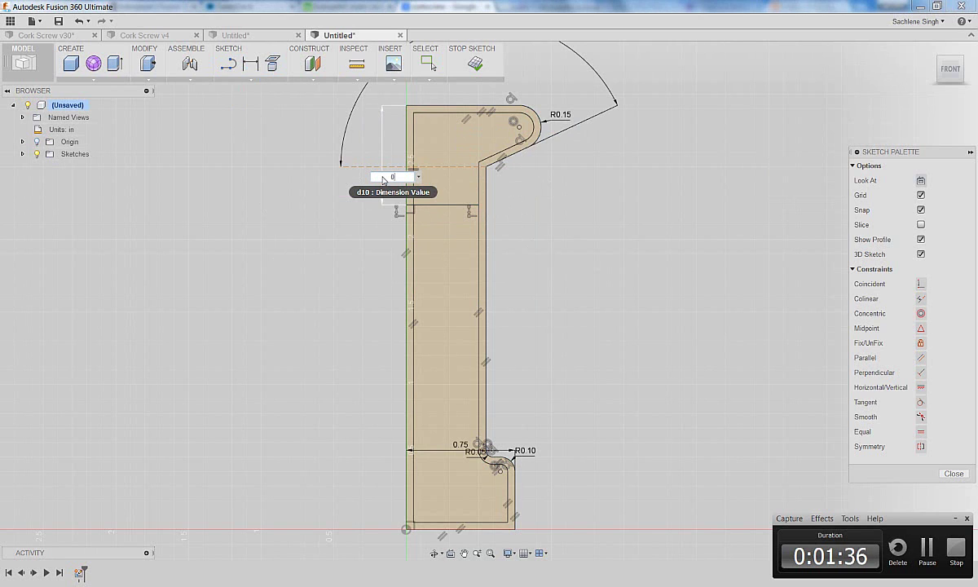
pyautogui.write('.5')
pyautogui.press('Return')
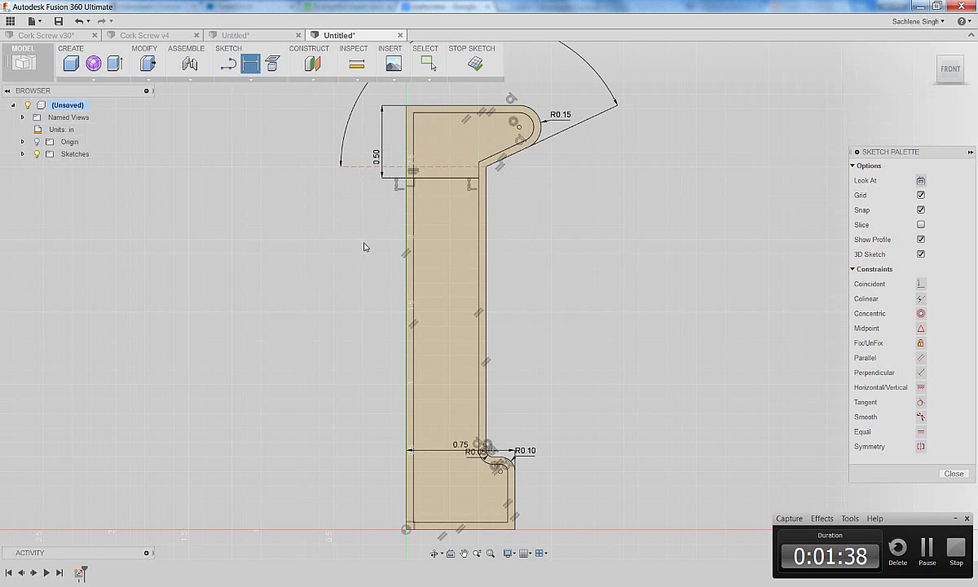
# Step: Trim away the inner offset curves inside the head, above the horizontal line
pyautogui.click(250, 79)
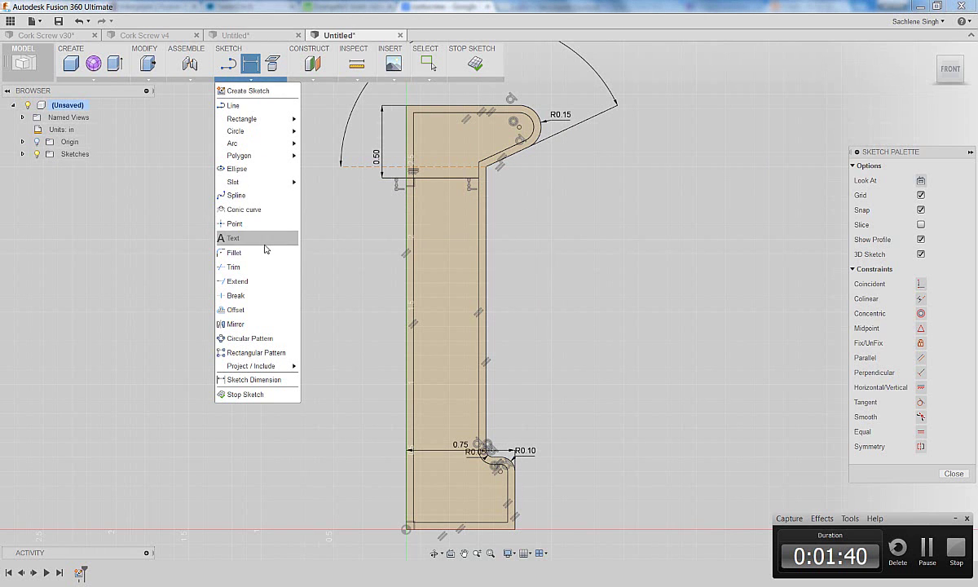
pyautogui.click(256, 269)
pyautogui.scroll(3, 462, 112)
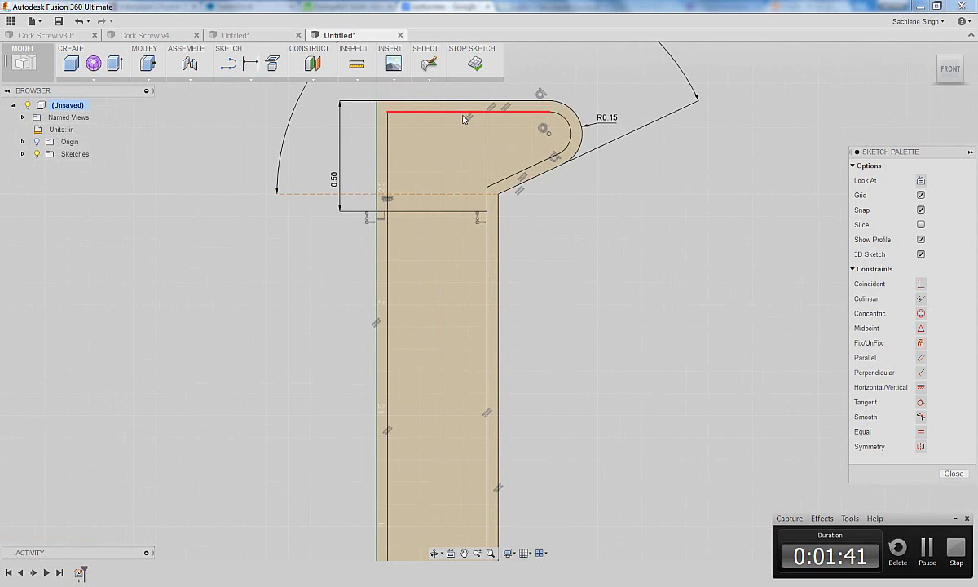
pyautogui.click(388, 204)
pyautogui.click(390, 181)
pyautogui.click(431, 116)
pyautogui.click(570, 137)
pyautogui.click(499, 181)
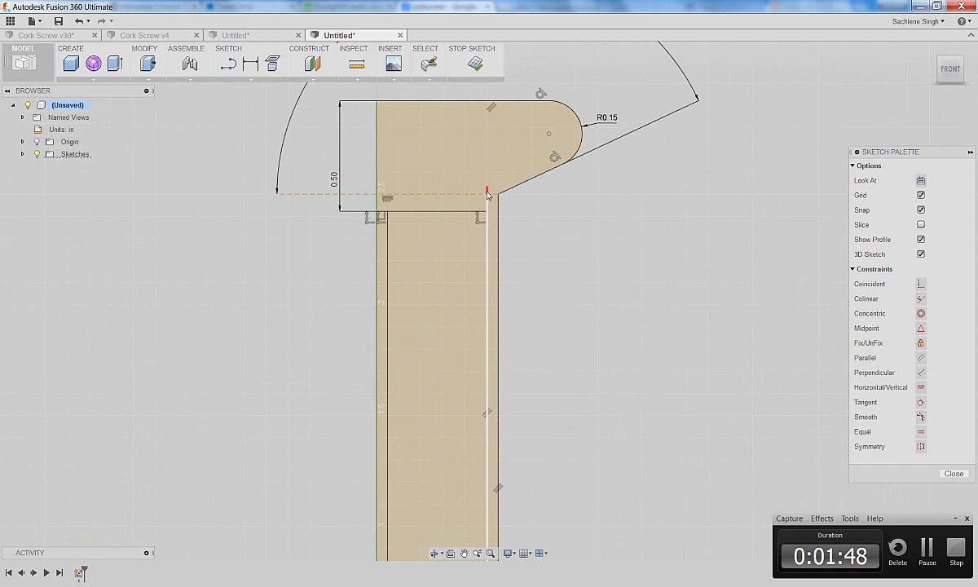
# Step: Trim the leftover offset stub at the neck, the offset line beside the vertical axis and the offset line along the base
pyautogui.scroll(-3, 448, 268)
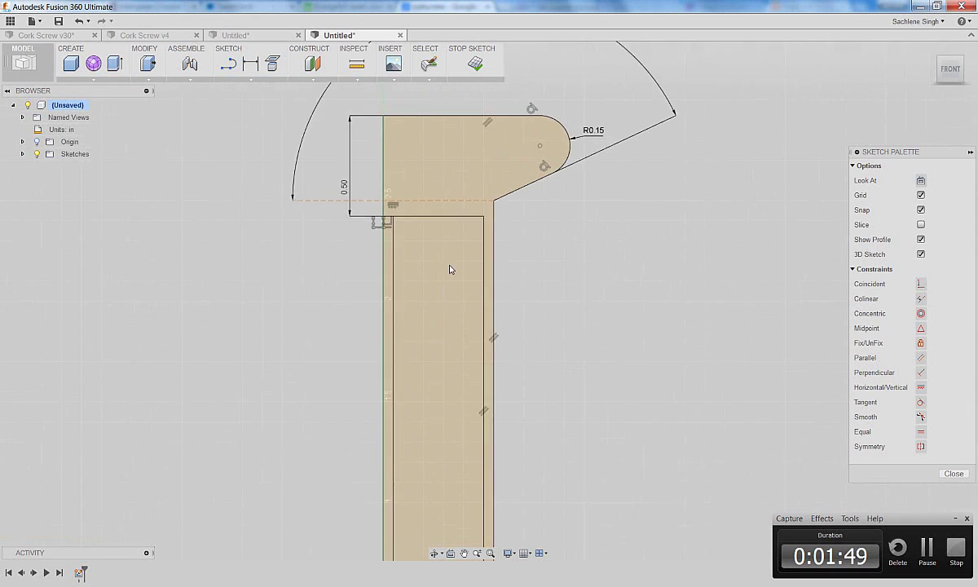
pyautogui.click(410, 278)
pyautogui.scroll(-2, 440, 342)
pyautogui.moveTo(454, 471); pyautogui.dragTo(434, 358, button='middle')
pyautogui.scroll(3, 434, 359)
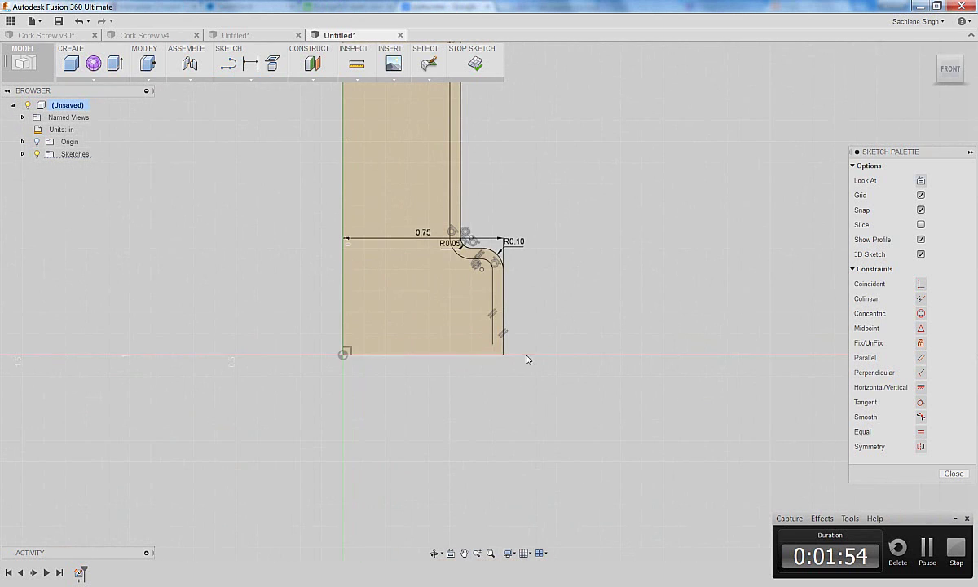
# Step: Close the wall profile with a line from the inner offset's open lower end down to the base line, and finish the sketch
pyautogui.click(229, 61)
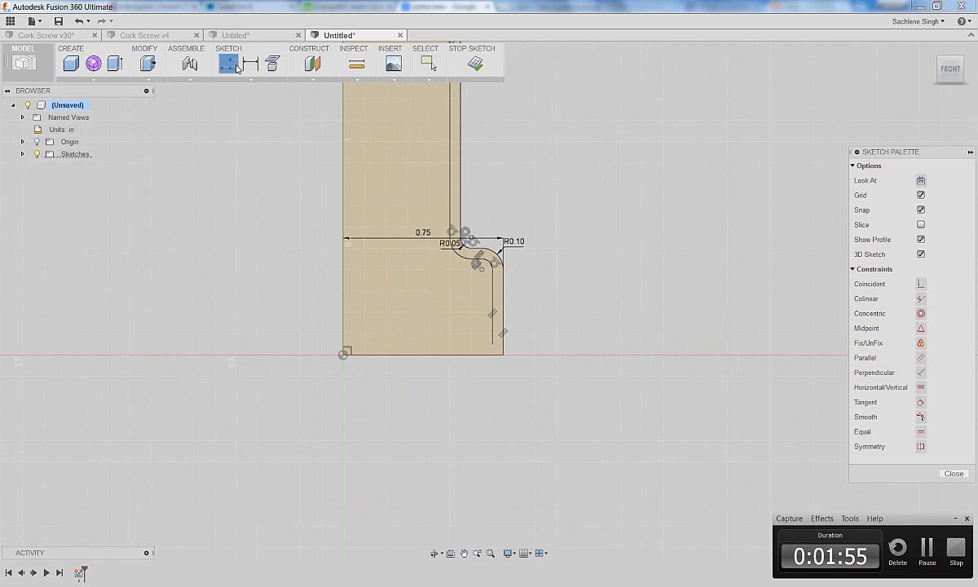
pyautogui.click(493, 345)
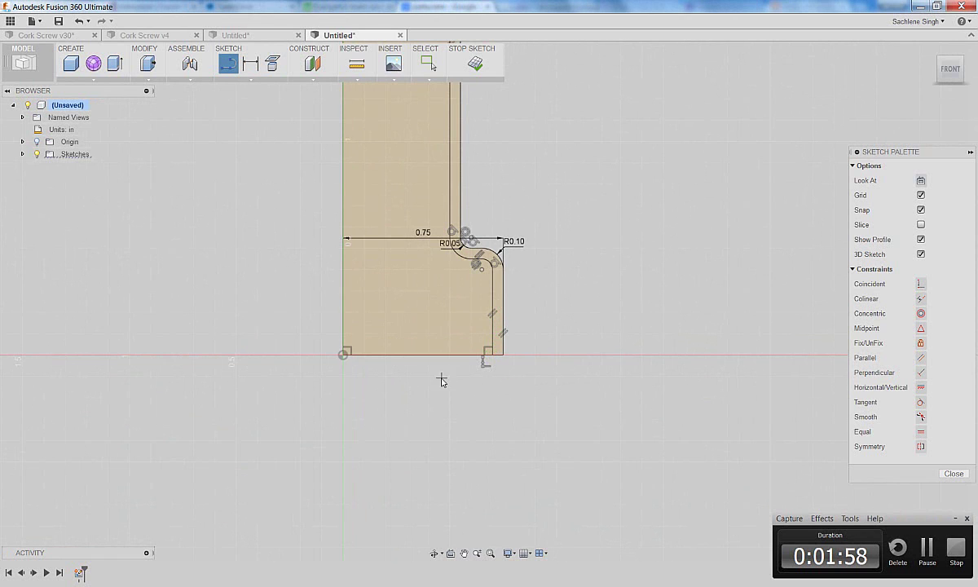
pyautogui.press('Escape')
pyautogui.scroll(-1, 440, 375)
pyautogui.moveTo(334, 153)
pyautogui.mouseDown(button='middle')
pyautogui.moveTo(359, 192)
pyautogui.moveTo(400, 321)
pyautogui.mouseUp(button='middle')
pyautogui.scroll(-3, 338, 247)
pyautogui.moveTo(334, 240); pyautogui.dragTo(341, 357, button='middle')
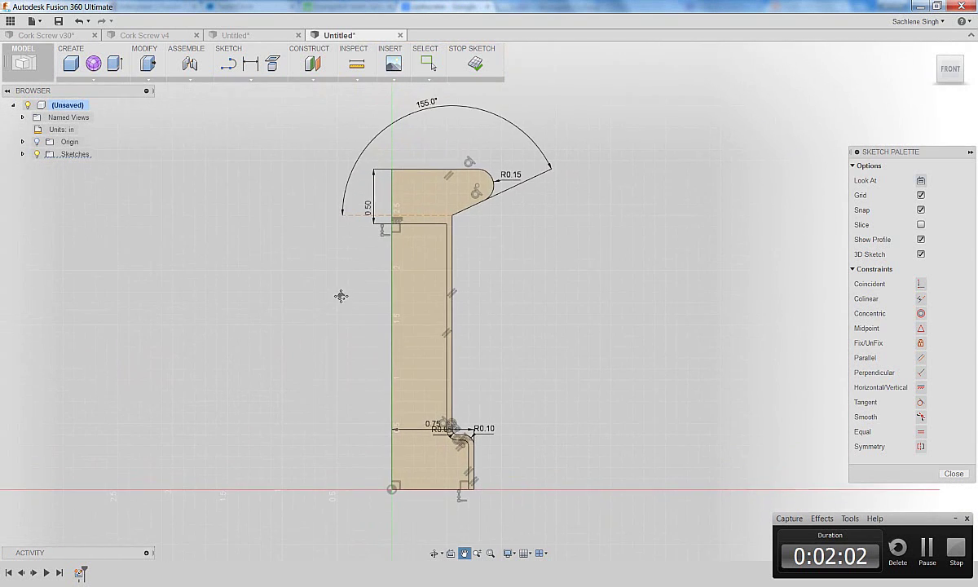
pyautogui.click(475, 63)
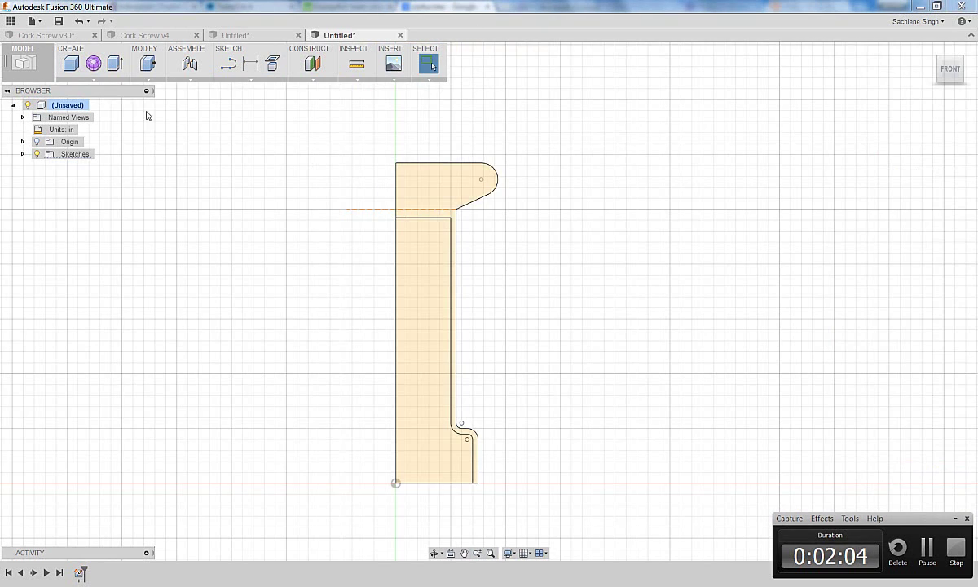
# Step: Revolve the head and thin wall profile about the vertical axis line into a new body
pyautogui.click(114, 63)
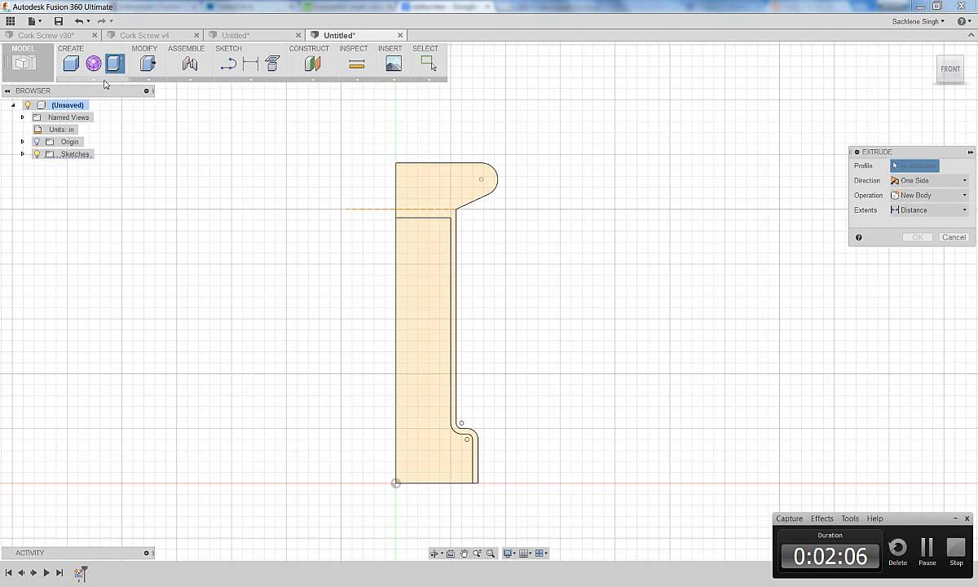
pyautogui.click(94, 79)
pyautogui.click(80, 191)
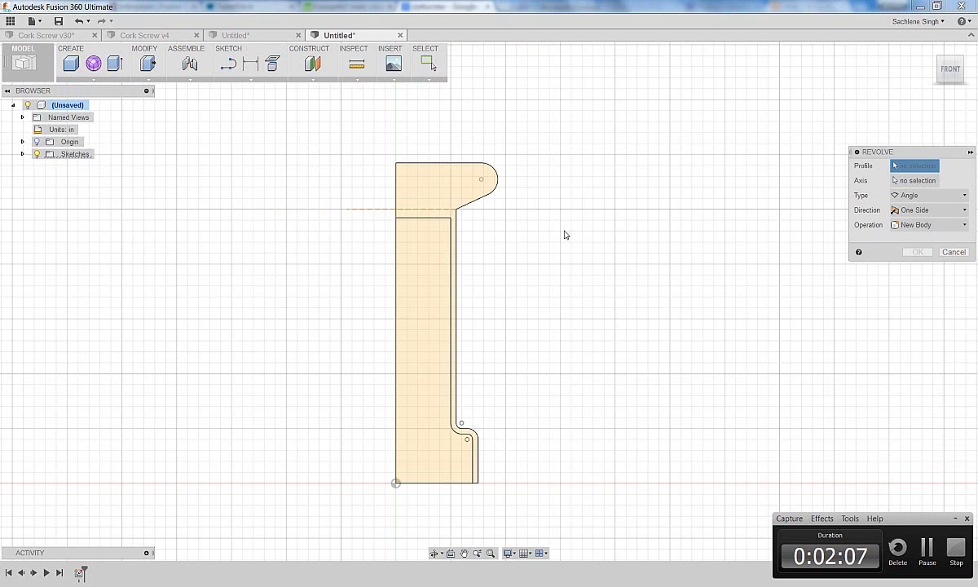
pyautogui.click(456, 186)
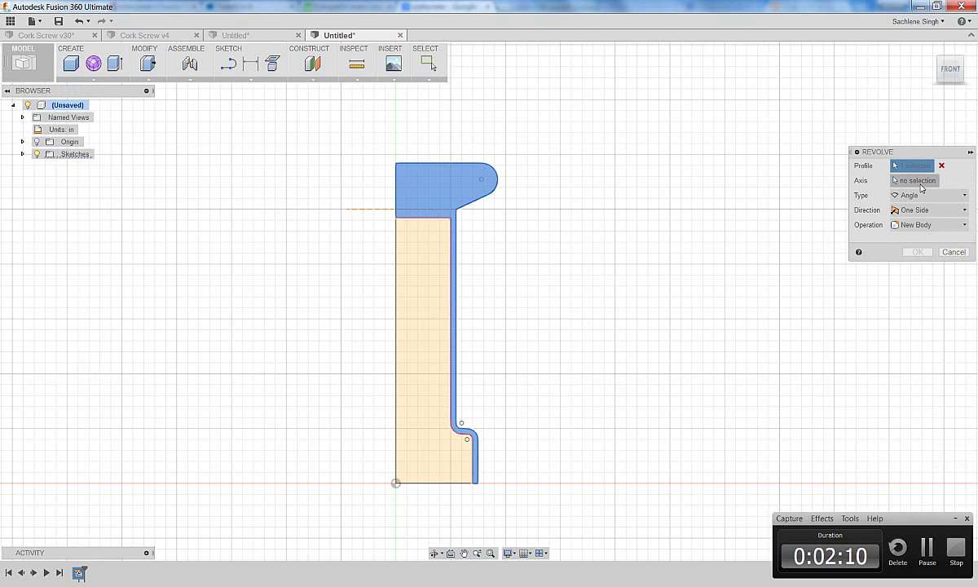
pyautogui.click(927, 180)
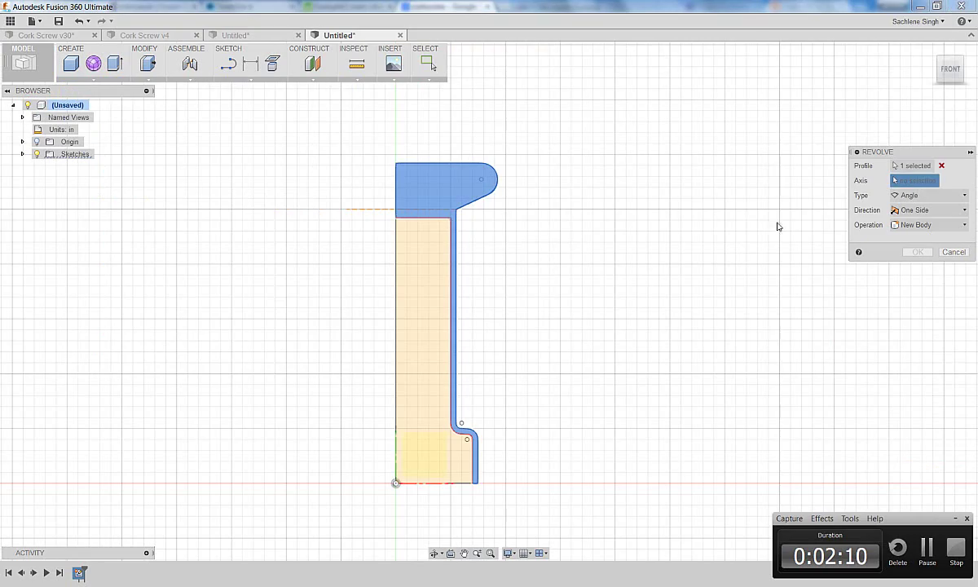
pyautogui.click(397, 386)
pyautogui.keyDown('shift'); pyautogui.moveTo(295, 272); pyautogui.dragTo(367, 298, button='middle'); pyautogui.keyUp('shift')
pyautogui.click(918, 268)
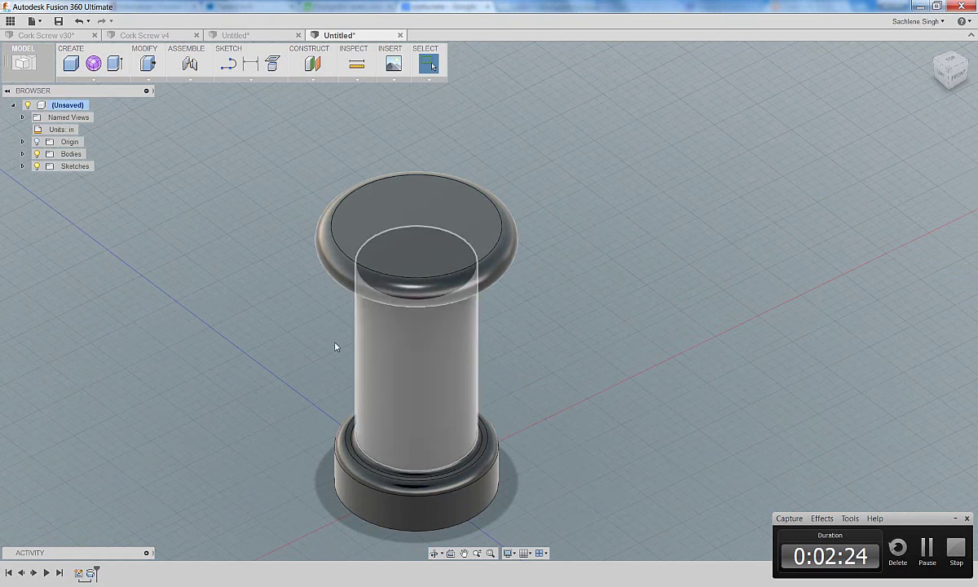
# Step: Start a new sketch on the vertical origin plane seen from the left view
pyautogui.click(23, 166)
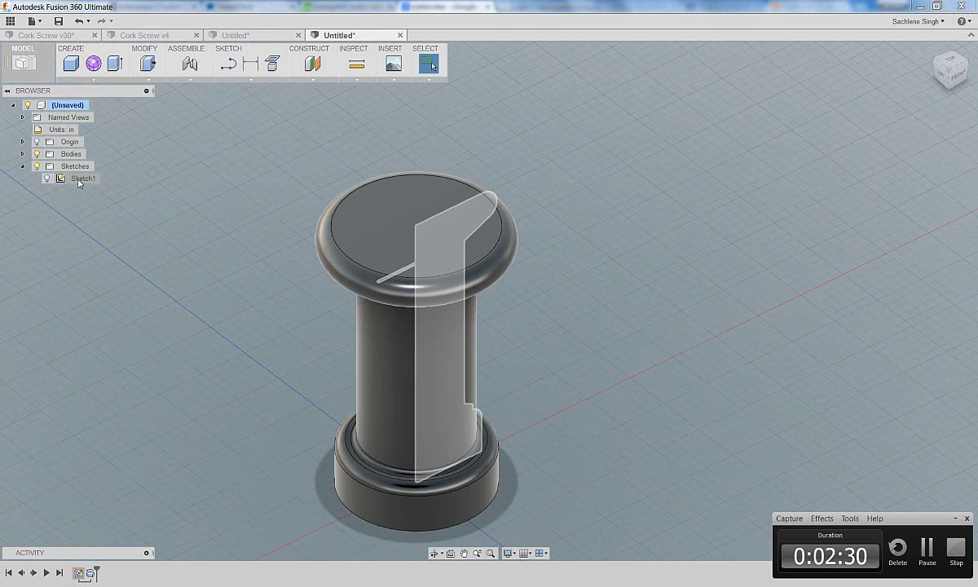
pyautogui.click(228, 63)
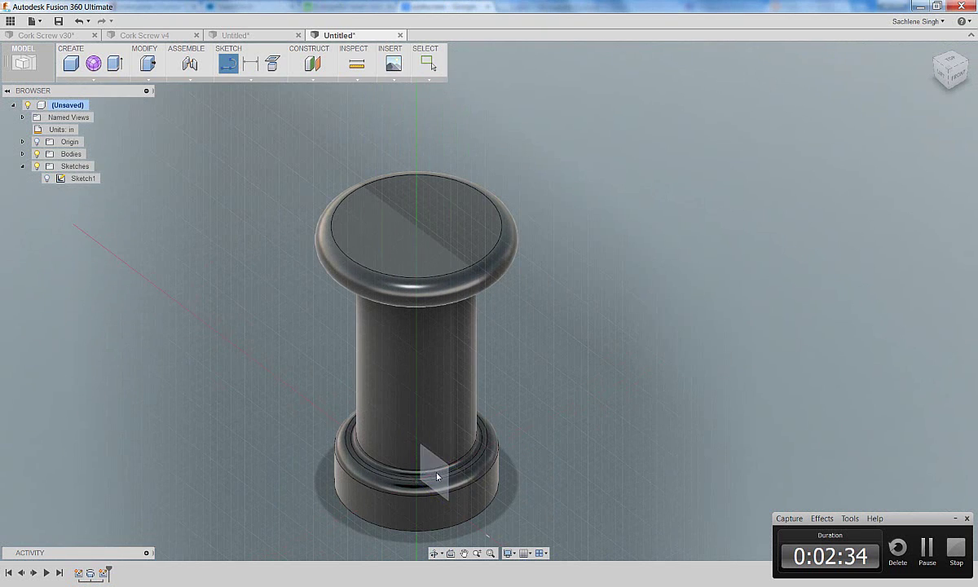
pyautogui.click(437, 477)
pyautogui.moveTo(294, 185)
pyautogui.mouseDown(button='middle')
pyautogui.moveTo(294, 345)
pyautogui.moveTo(261, 275)
pyautogui.mouseUp(button='middle')
# Step: Draw a two-point rectangle from the base's shoulder edge, just off the central axis, to a corner above and outside the head
pyautogui.click(248, 79)
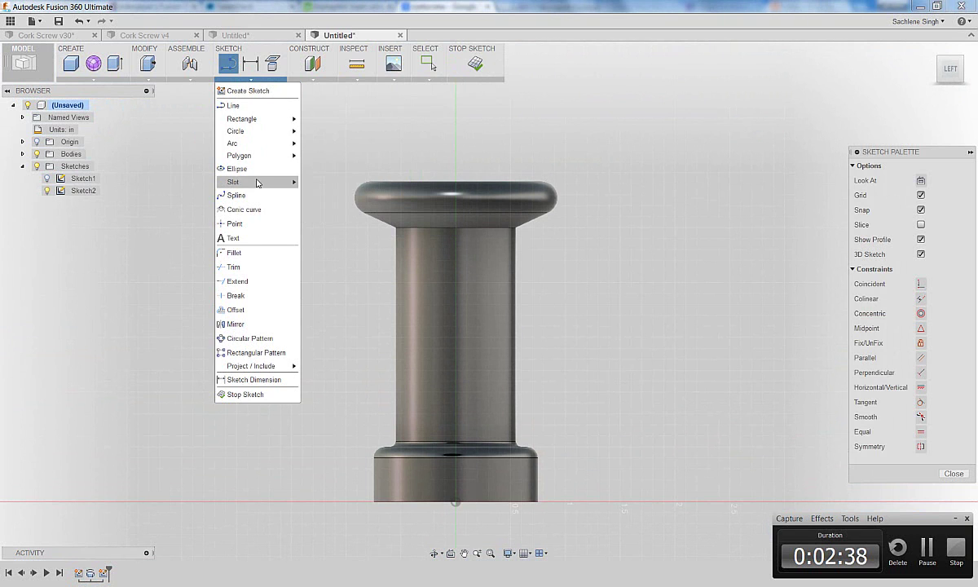
pyautogui.moveTo(245, 119)
pyautogui.click(322, 119)
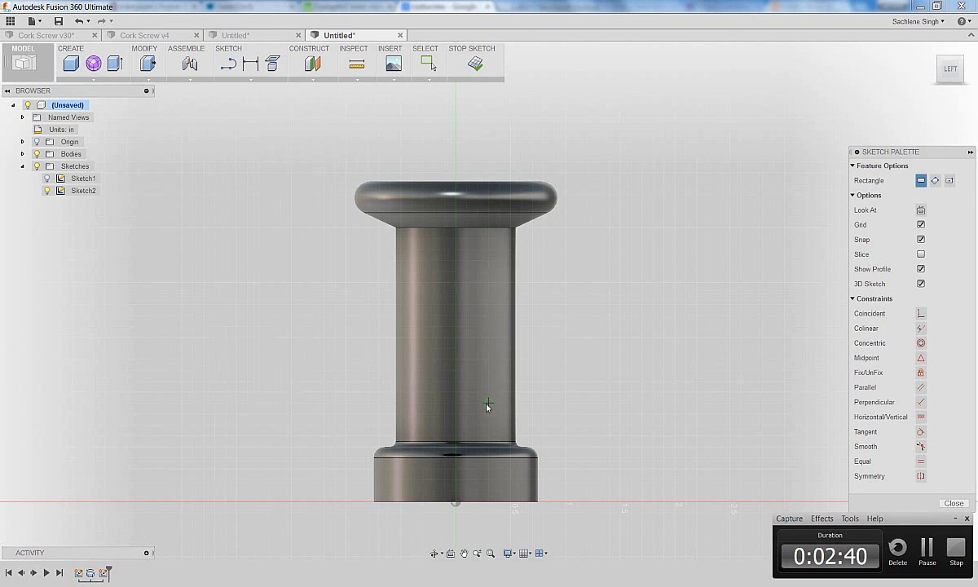
pyautogui.scroll(5, 473, 441)
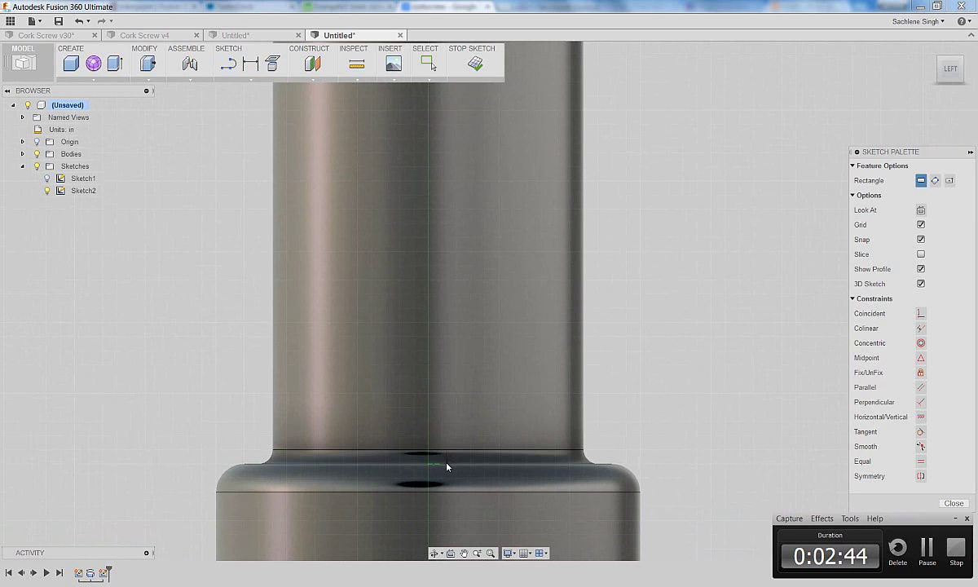
pyautogui.click(447, 466)
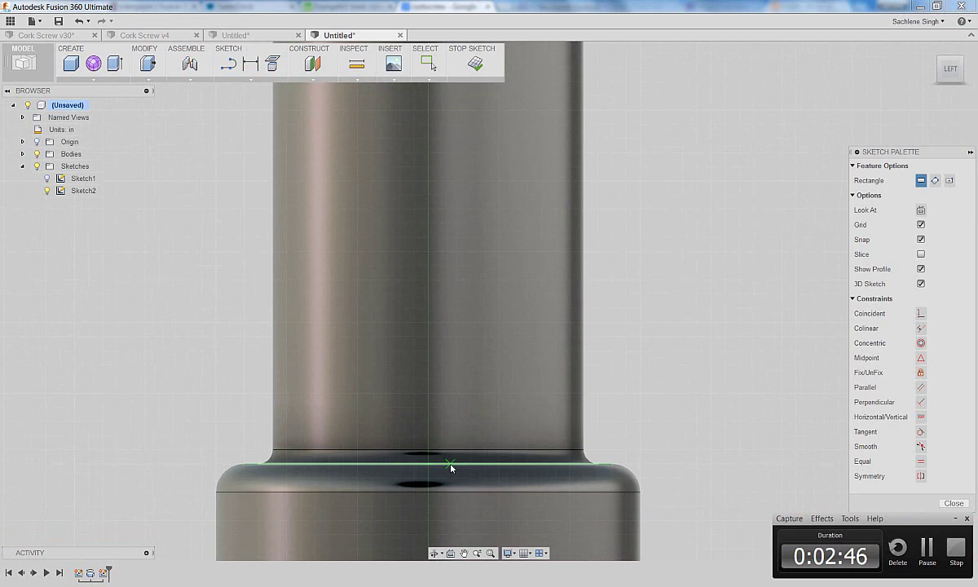
pyautogui.scroll(-3, 520, 286)
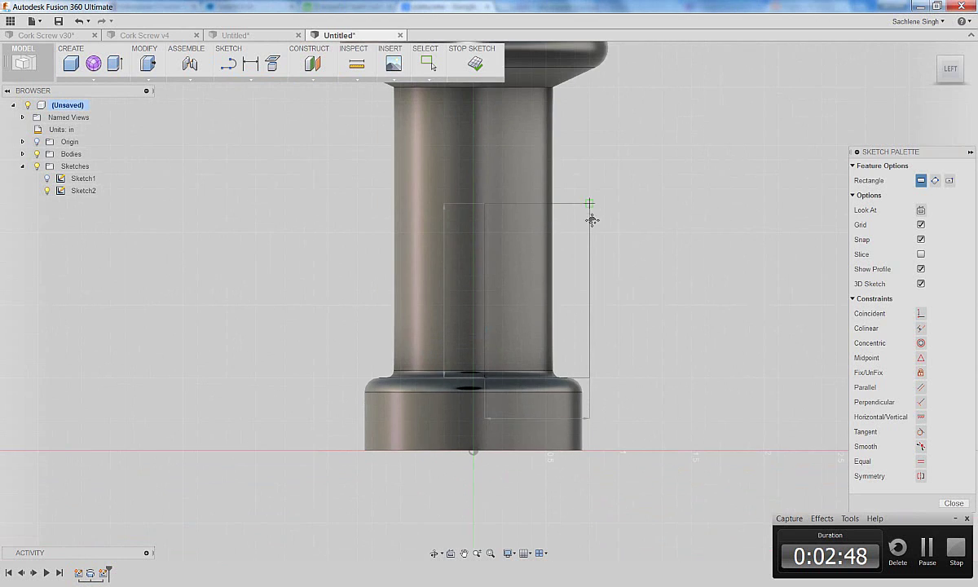
pyautogui.scroll(-2, 582, 245)
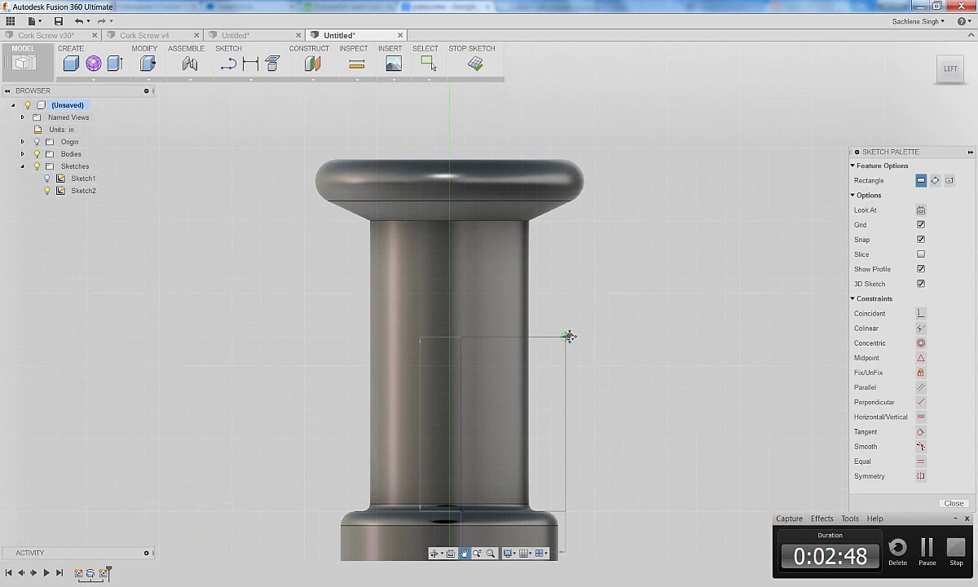
pyautogui.click(600, 126)
pyautogui.moveTo(560, 288); pyautogui.dragTo(568, 273, button='middle')
pyautogui.scroll(-2, 571, 269)
pyautogui.rightClick(181, 289)
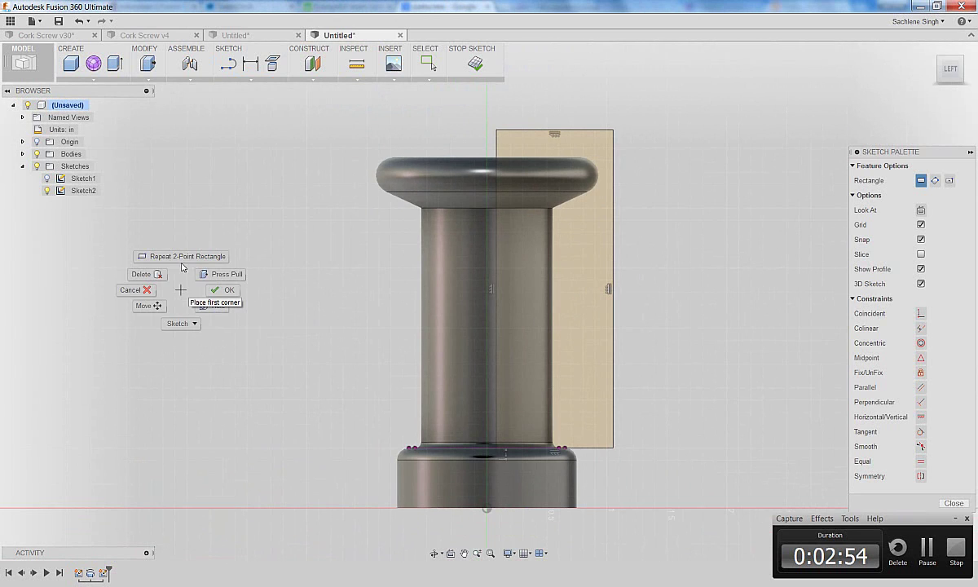
pyautogui.click(181, 263)
pyautogui.press('Escape')
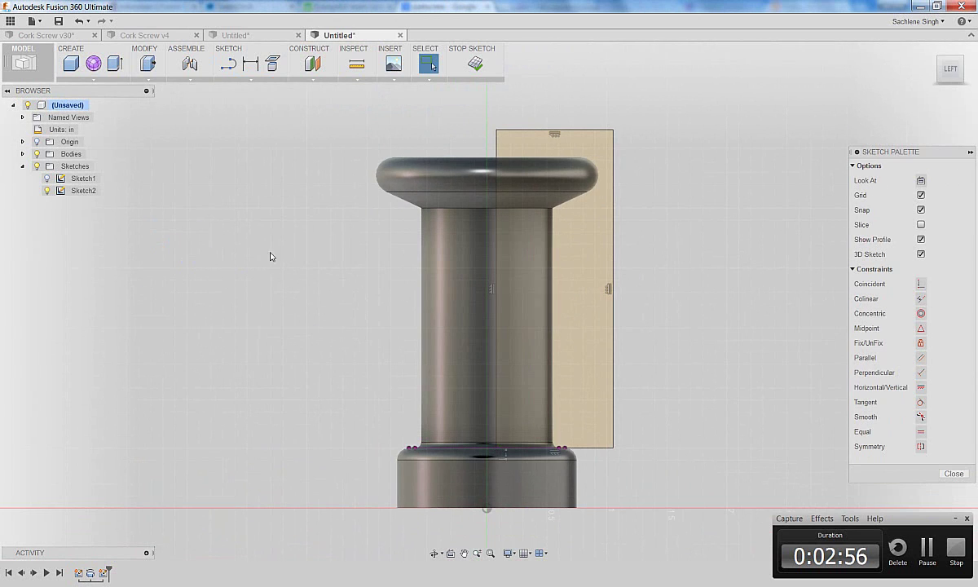
# Step: Project the vertical origin axis into the sketch and mirror the rectangle's four sides across it
pyautogui.click(272, 62)
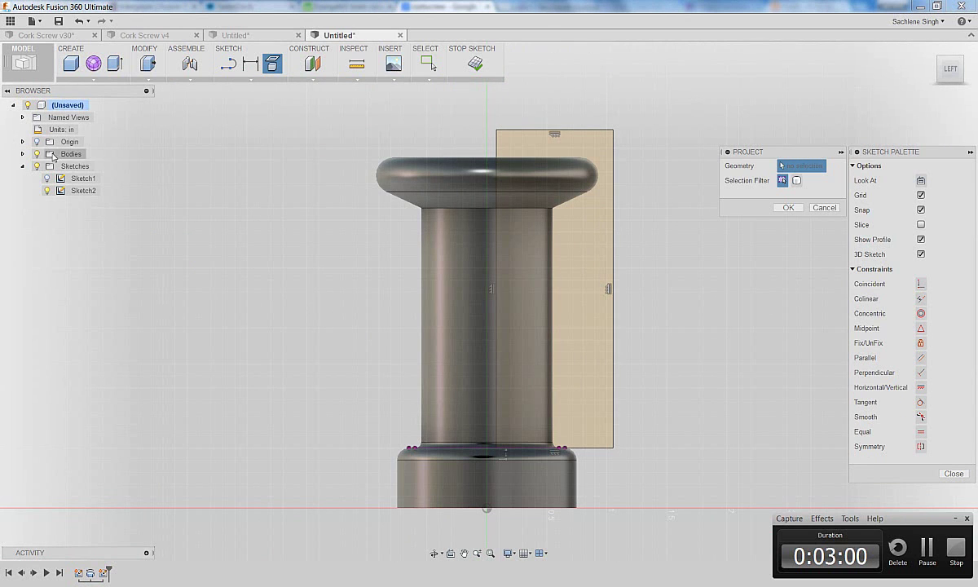
pyautogui.click(22, 141)
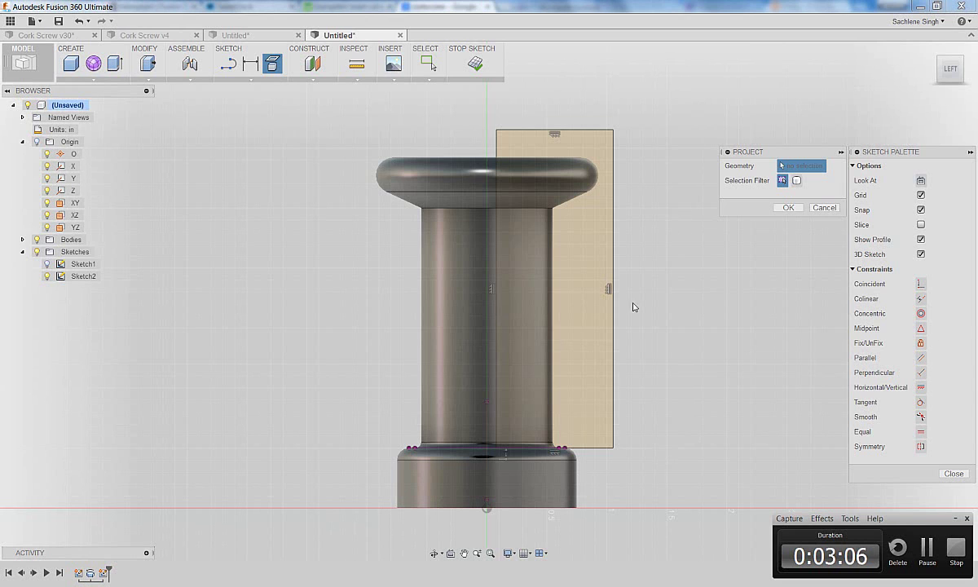
pyautogui.click(236, 80)
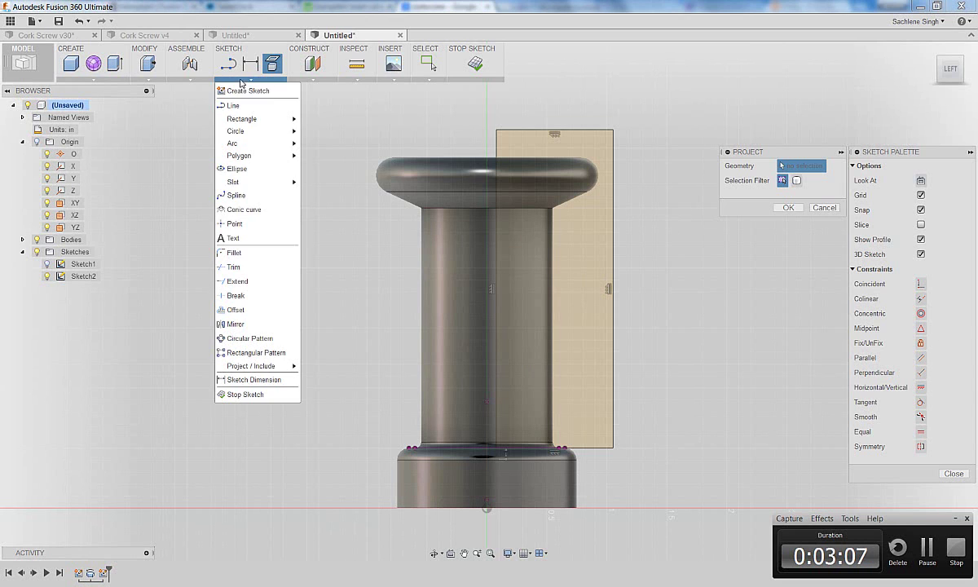
pyautogui.click(232, 305)
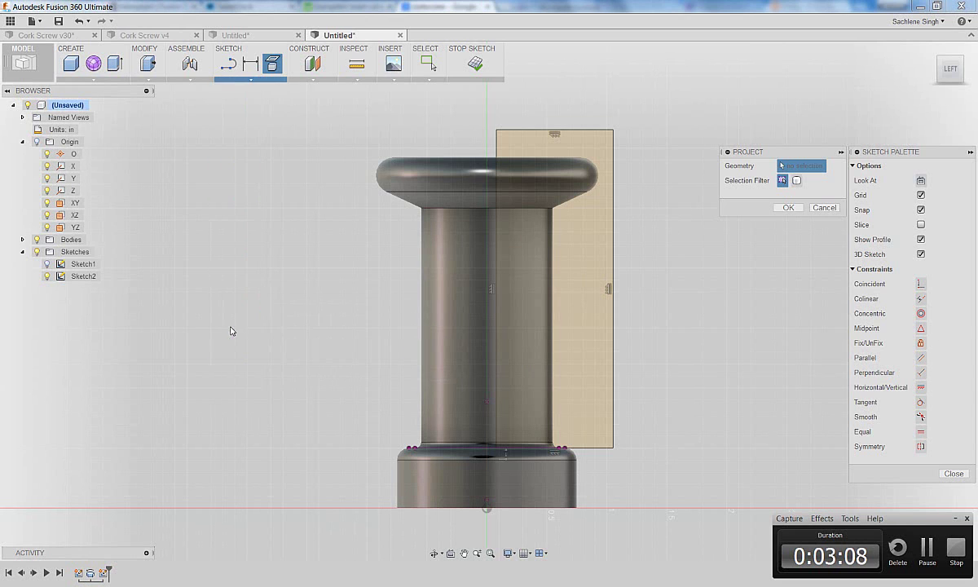
pyautogui.click(578, 131)
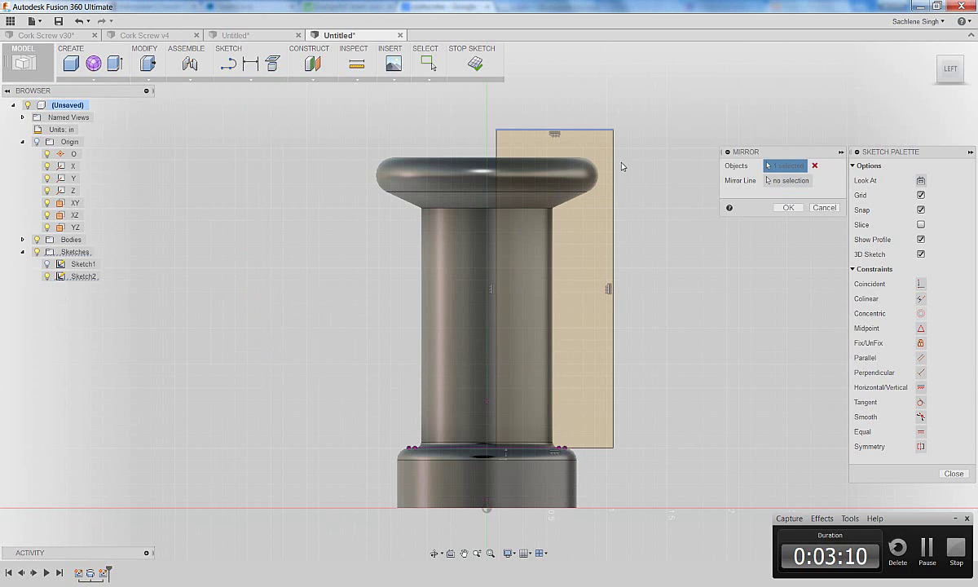
pyautogui.click(496, 145)
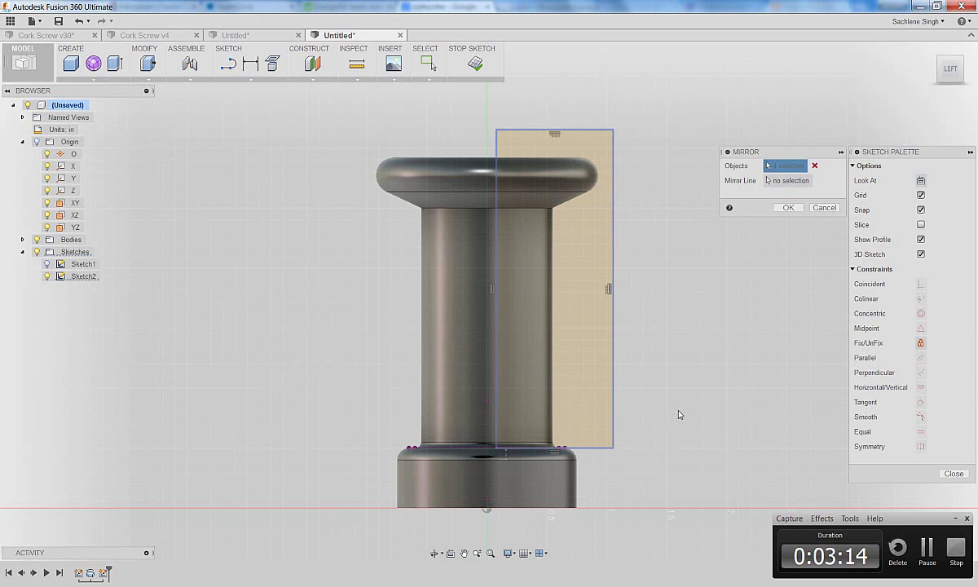
pyautogui.click(769, 181)
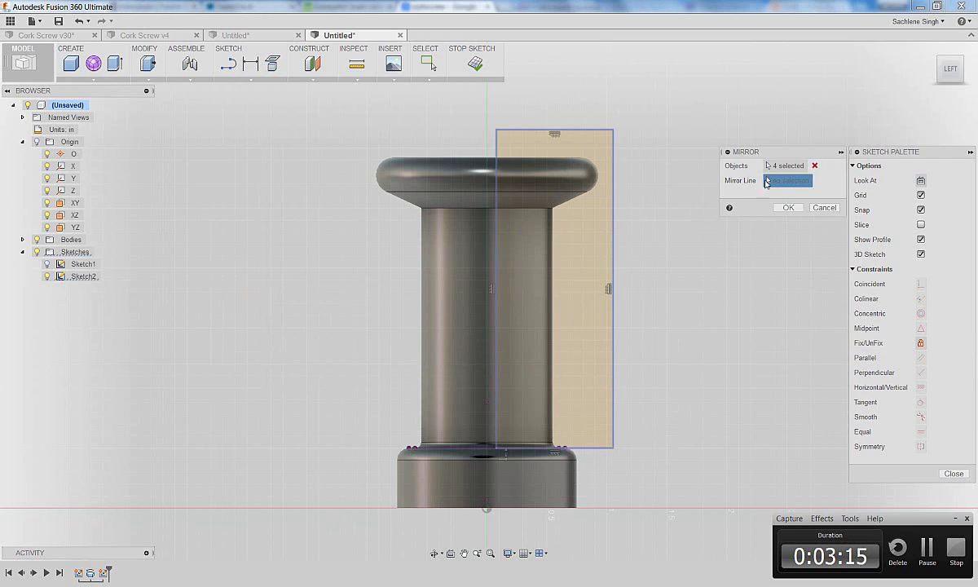
pyautogui.click(487, 471)
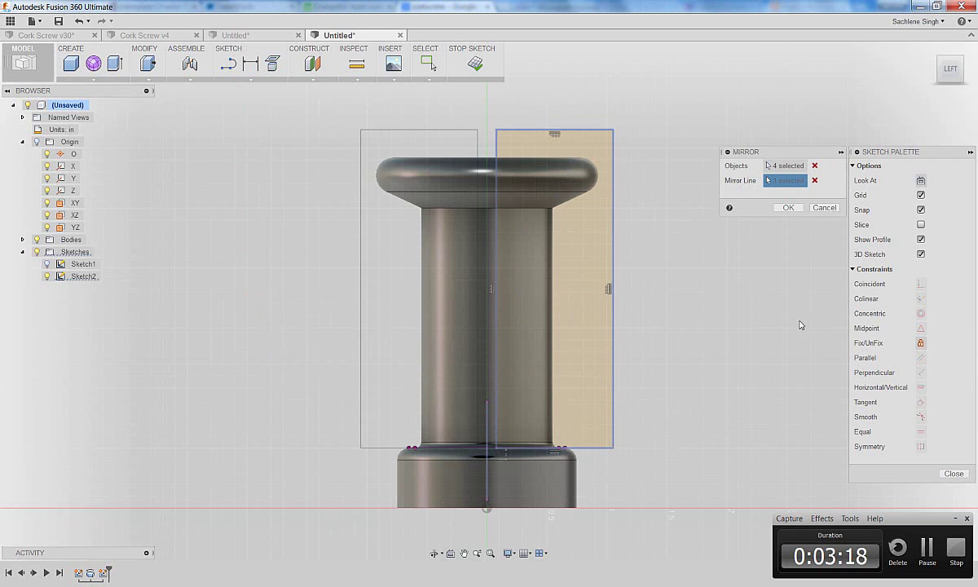
pyautogui.click(790, 208)
# Step: Dimension the gap between the two rectangles' inner vertical edges to 0.15 in, and finish the sketch
pyautogui.press('d')
pyautogui.click(479, 146)
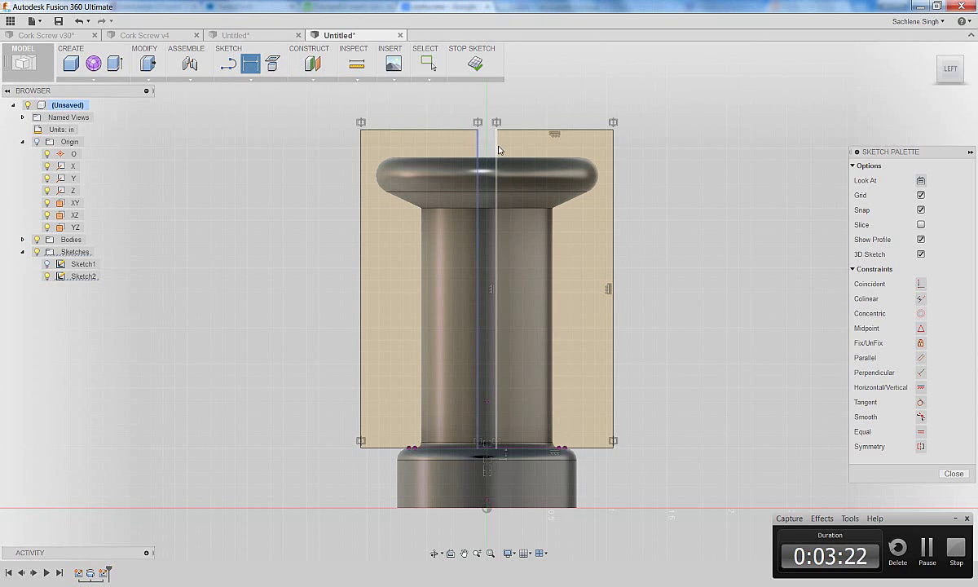
pyautogui.click(498, 149)
pyautogui.click(497, 102)
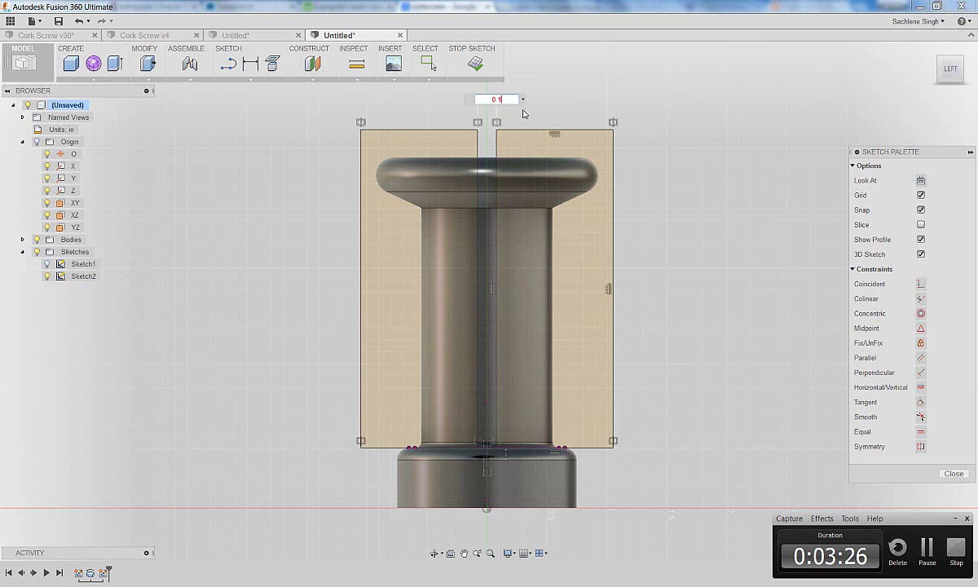
pyautogui.write('0.15')
pyautogui.press('Return')
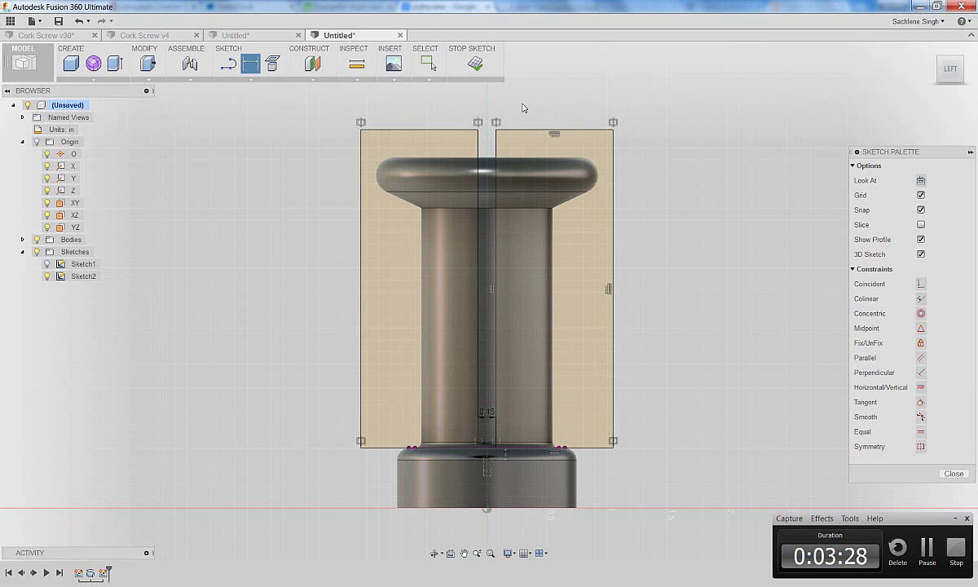
pyautogui.moveTo(524, 105); pyautogui.dragTo(522, 131, button='middle')
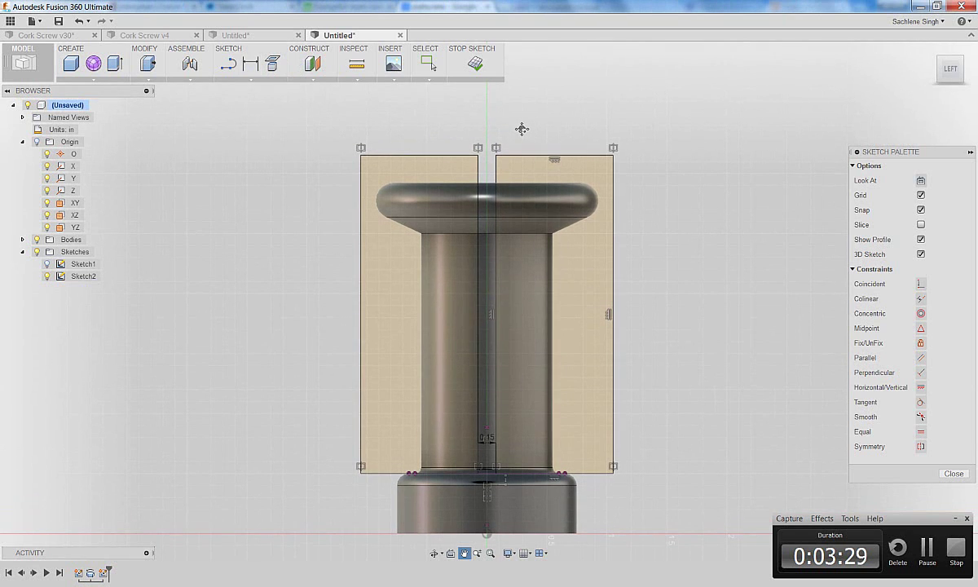
pyautogui.rightClick(591, 111)
pyautogui.press('Escape')
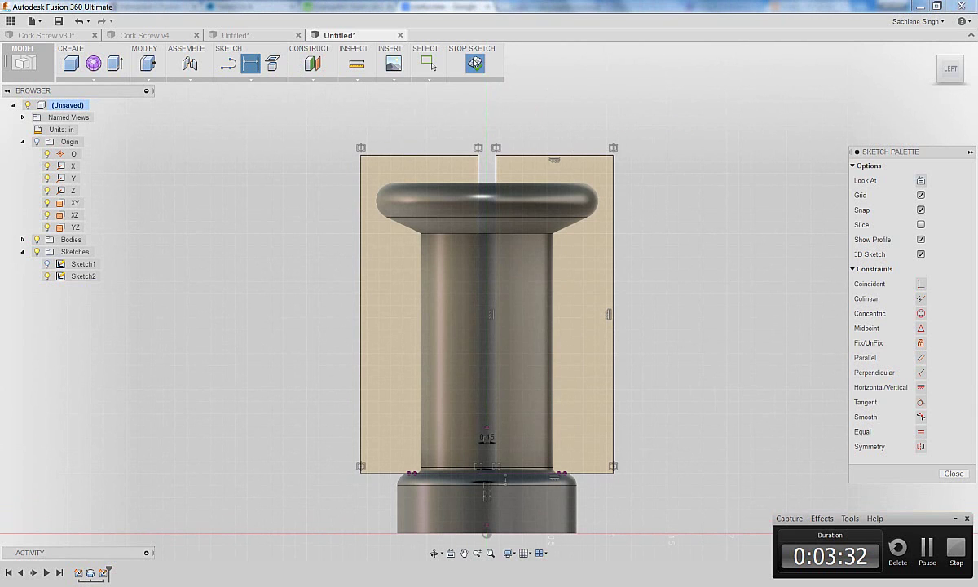
pyautogui.click(475, 63)
# Step: Extrude both rectangle profiles as a cut in both directions from the sketch plane, with the extents set to All
pyautogui.scroll(-1, 601, 127)
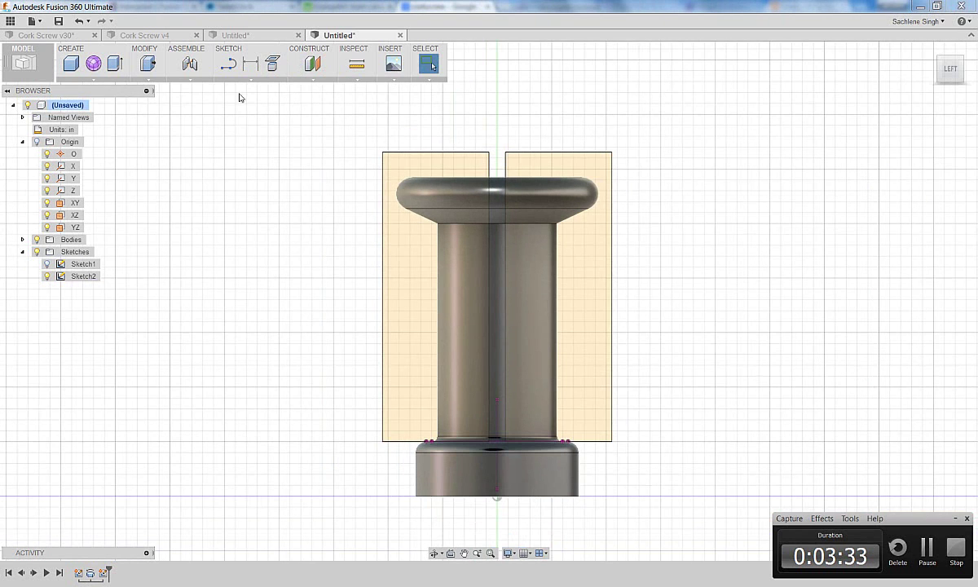
pyautogui.click(116, 65)
pyautogui.click(583, 282)
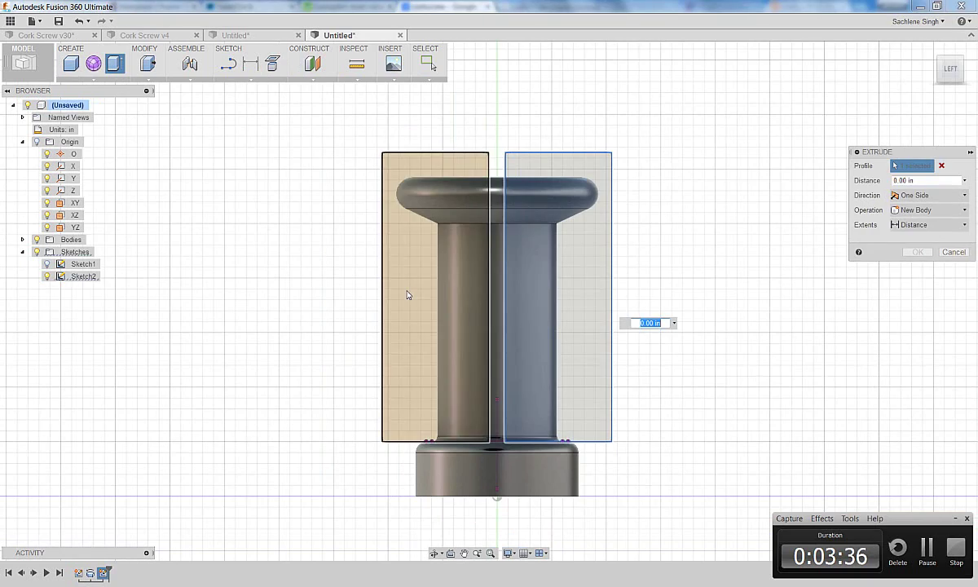
pyautogui.click(440, 326)
pyautogui.keyDown('shift'); pyautogui.moveTo(738, 273); pyautogui.dragTo(704, 347, button='middle'); pyautogui.keyUp('shift')
pyautogui.click(921, 195)
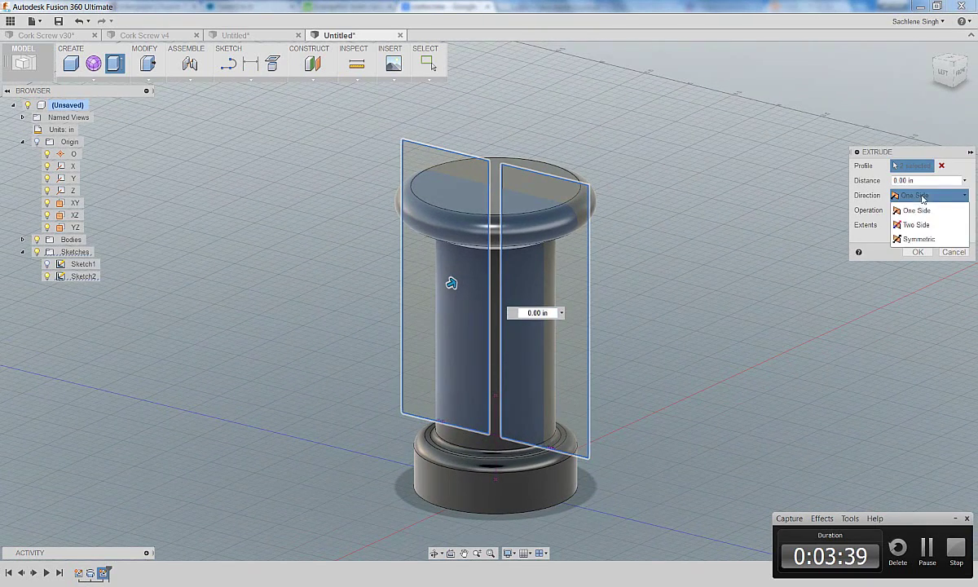
pyautogui.click(913, 242)
pyautogui.click(919, 211)
pyautogui.click(916, 241)
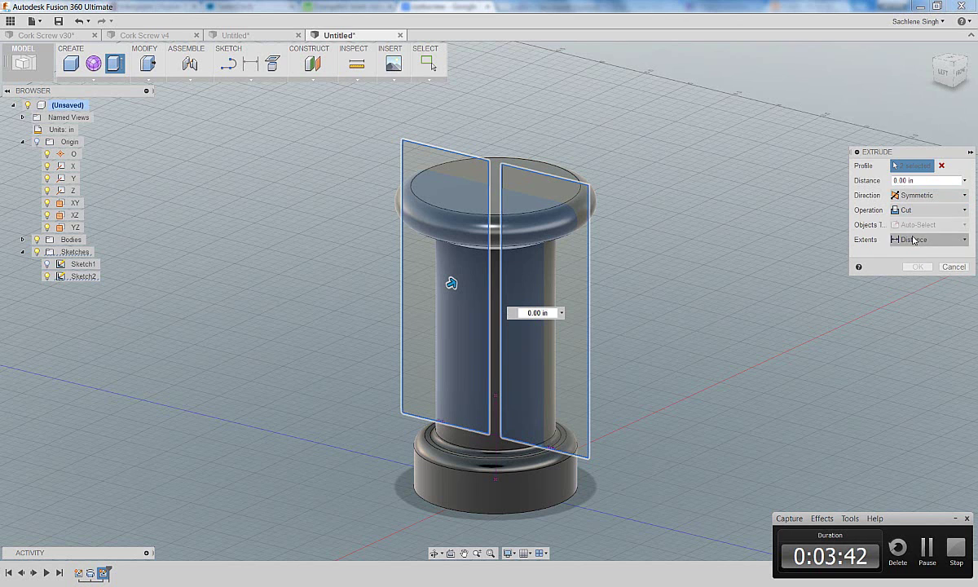
pyautogui.click(914, 240)
pyautogui.click(903, 272)
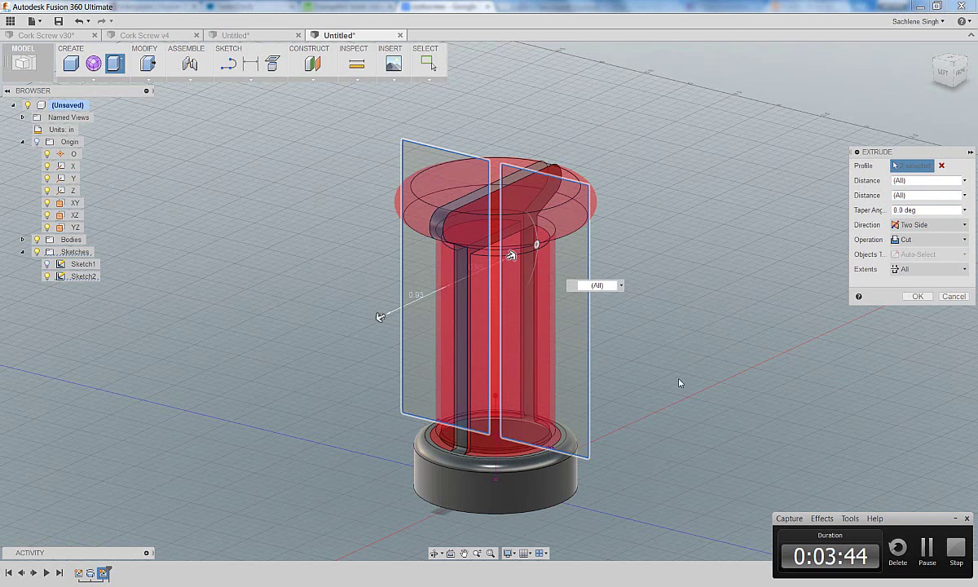
pyautogui.moveTo(678, 391)
pyautogui.keyDown('shift'); pyautogui.mouseDown(button='middle')
pyautogui.moveTo(710, 371)
pyautogui.moveTo(710, 421)
pyautogui.moveTo(676, 445)
pyautogui.moveTo(675, 392)
pyautogui.mouseUp(button='middle'); pyautogui.keyUp('shift')
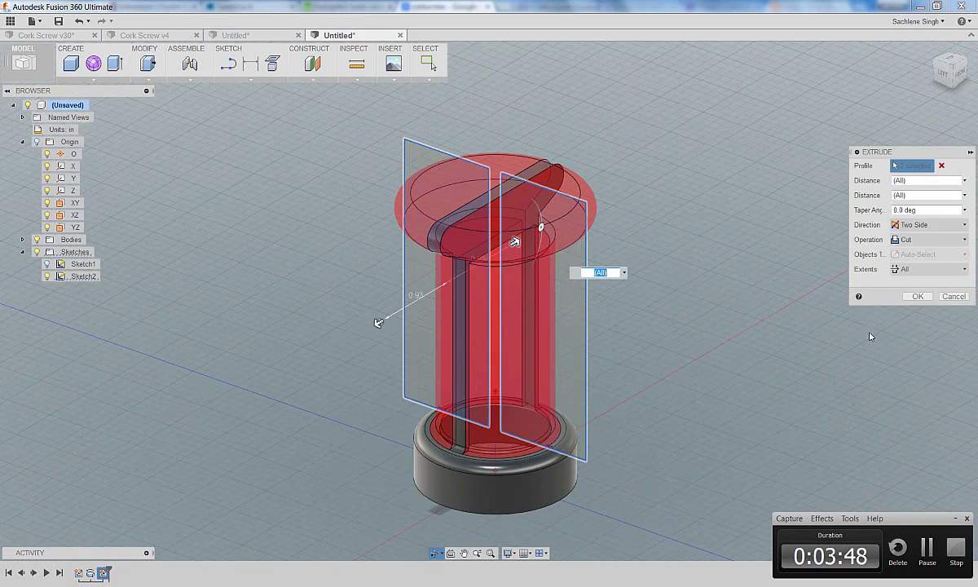
pyautogui.press('Return')
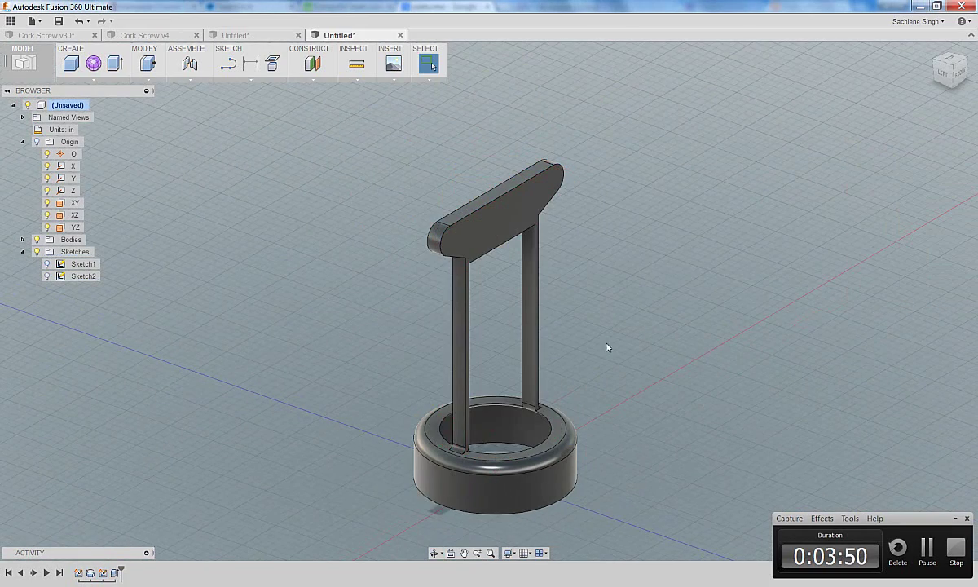
# Step: Edit the rectangles' sketch to set the gap between their inner edges to 0.25 in, and finish the sketch
pyautogui.moveTo(360, 332)
pyautogui.keyDown('shift'); pyautogui.mouseDown(button='middle')
pyautogui.moveTo(391, 306)
pyautogui.moveTo(363, 323)
pyautogui.mouseUp(button='middle'); pyautogui.keyUp('shift')
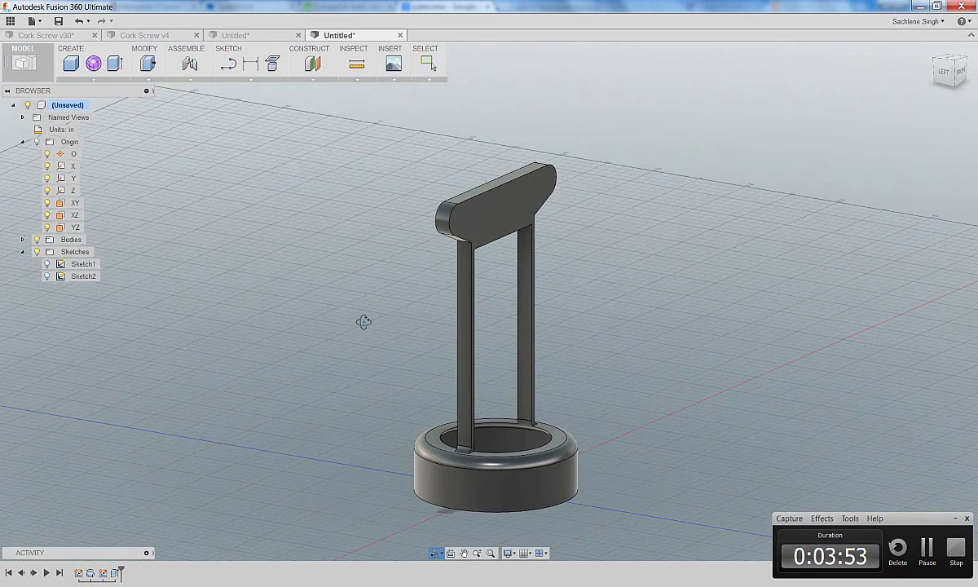
pyautogui.rightClick(103, 573)
pyautogui.click(136, 476)
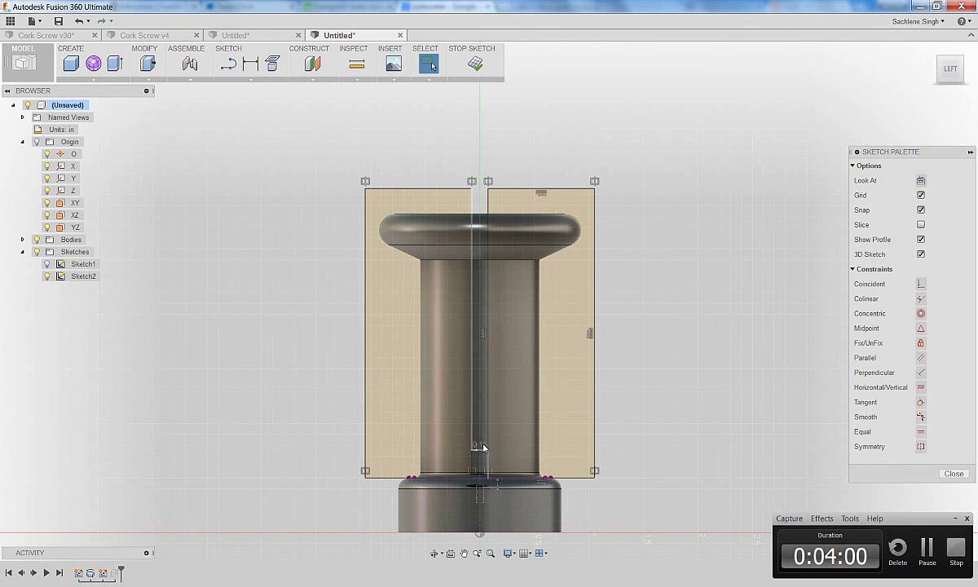
pyautogui.doubleClick(481, 447)
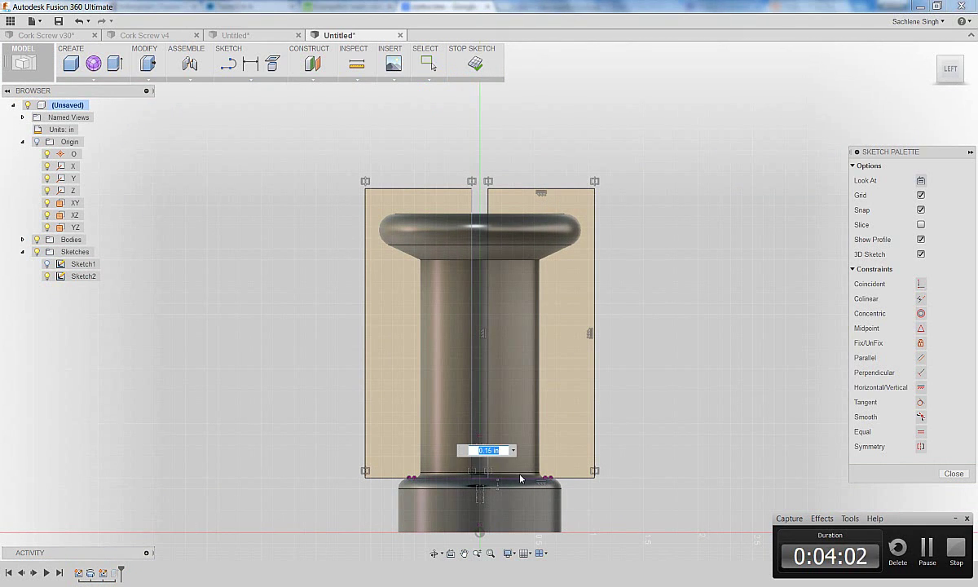
pyautogui.write('0.25')
pyautogui.press('Return')
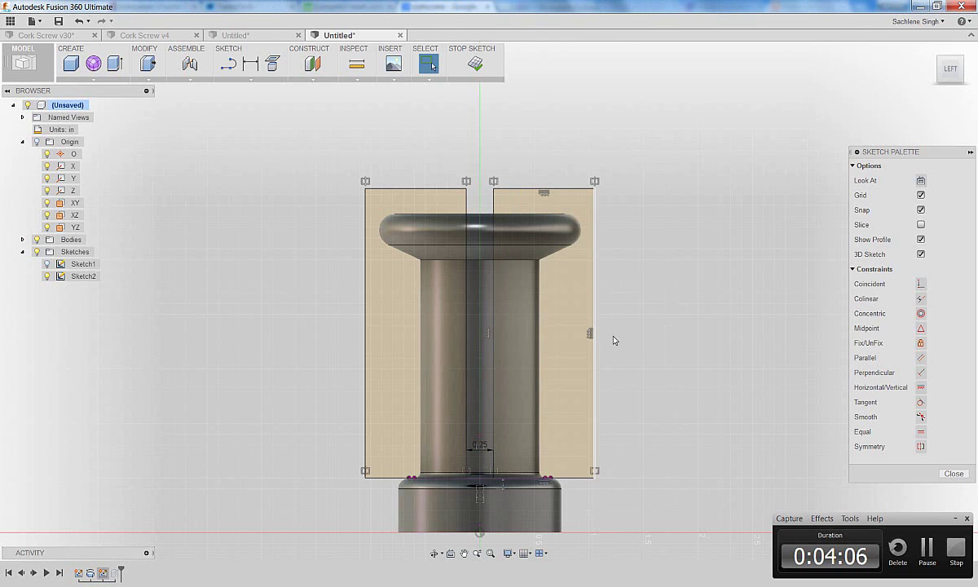
pyautogui.rightClick(638, 321)
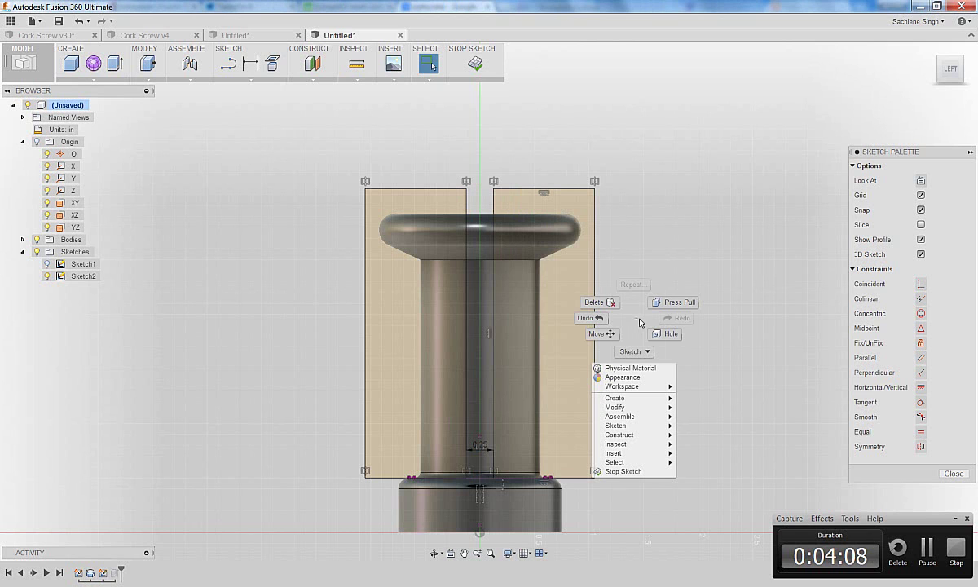
pyautogui.click(636, 352)
pyautogui.click(640, 326)
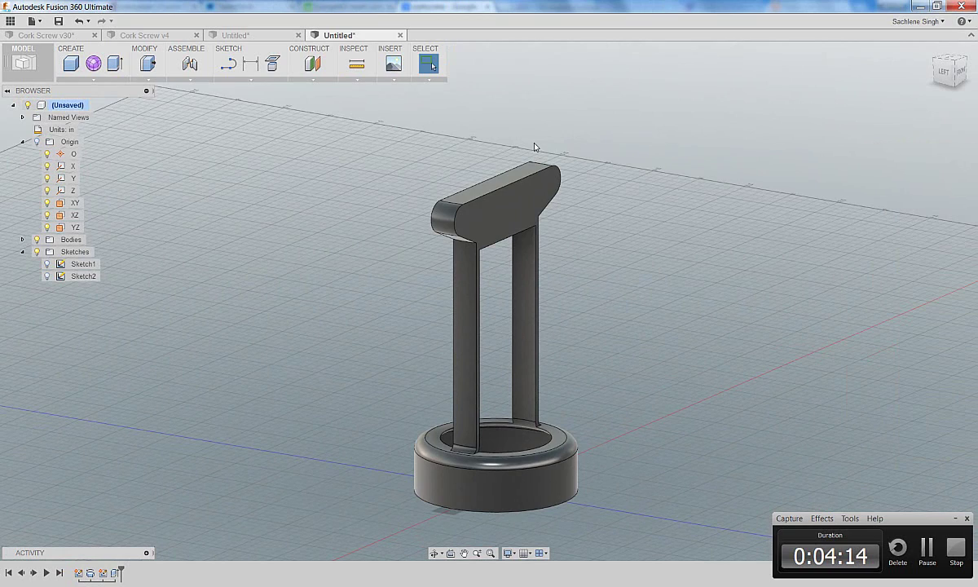
# Step: Start a new sketch on the flat top face of the remaining head bar
pyautogui.keyDown('shift'); pyautogui.moveTo(535, 147); pyautogui.dragTo(520, 153, button='middle'); pyautogui.keyUp('shift')
pyautogui.rightClick(499, 200)
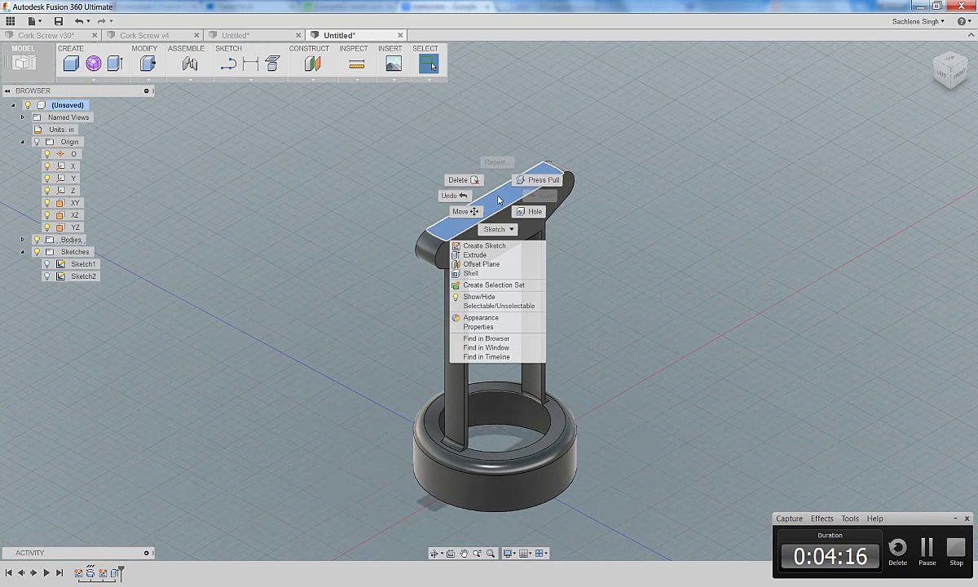
pyautogui.click(496, 229)
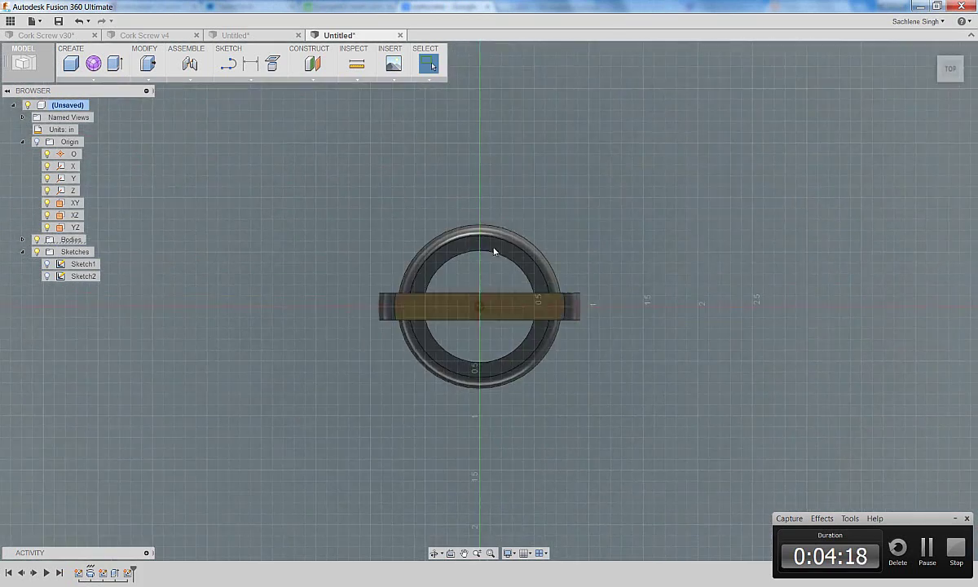
# Step: Draw a 0.5 in diameter circle centred on the origin of the bar's top face, and finish the sketch
pyautogui.click(251, 79)
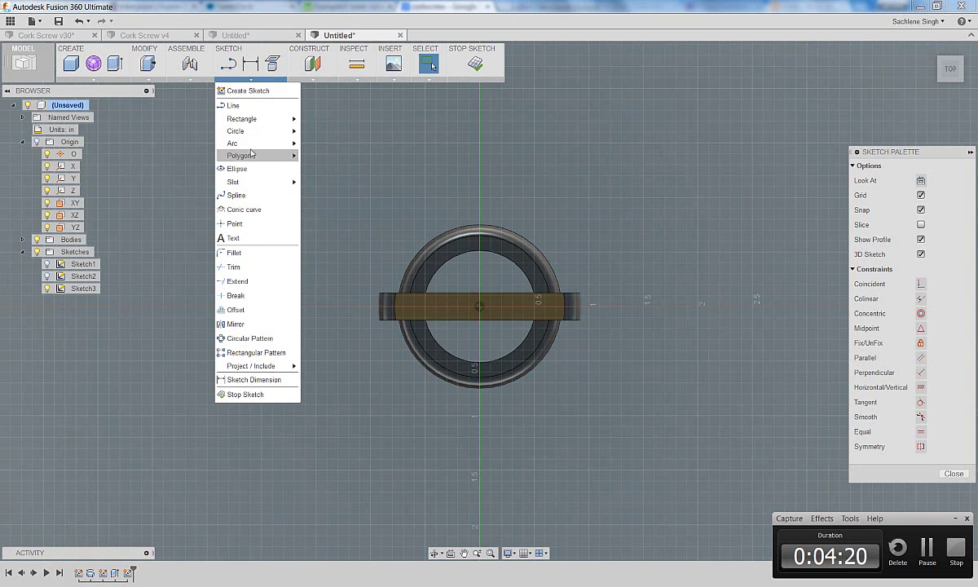
pyautogui.moveTo(285, 131)
pyautogui.click(322, 134)
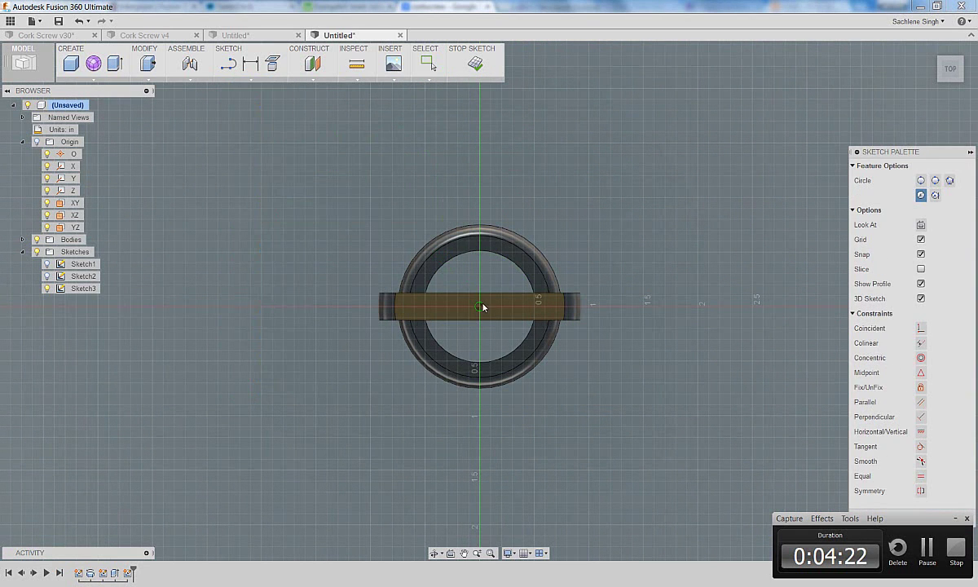
pyautogui.click(479, 307)
pyautogui.write('0.5')
pyautogui.press('Tab')
pyautogui.press('Return')
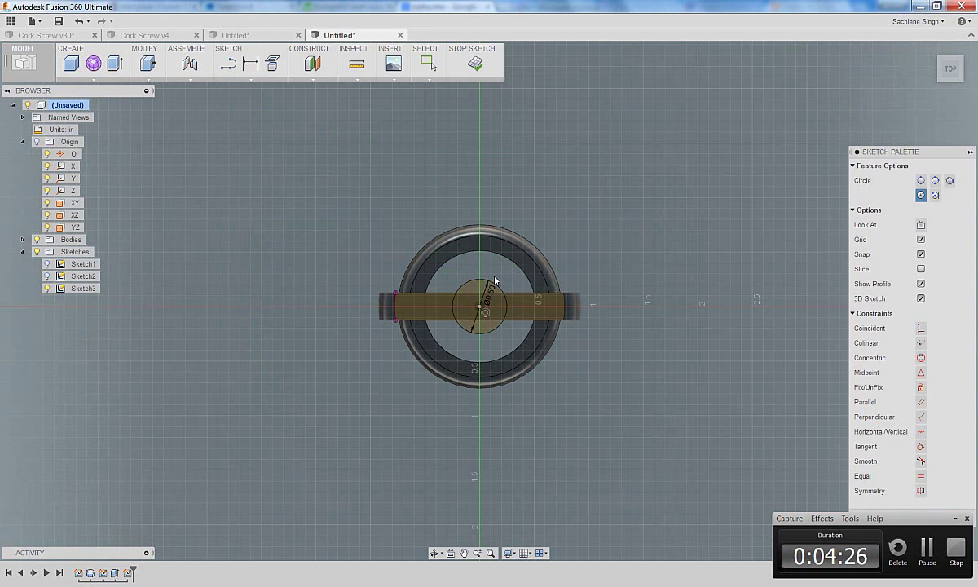
pyautogui.click(475, 63)
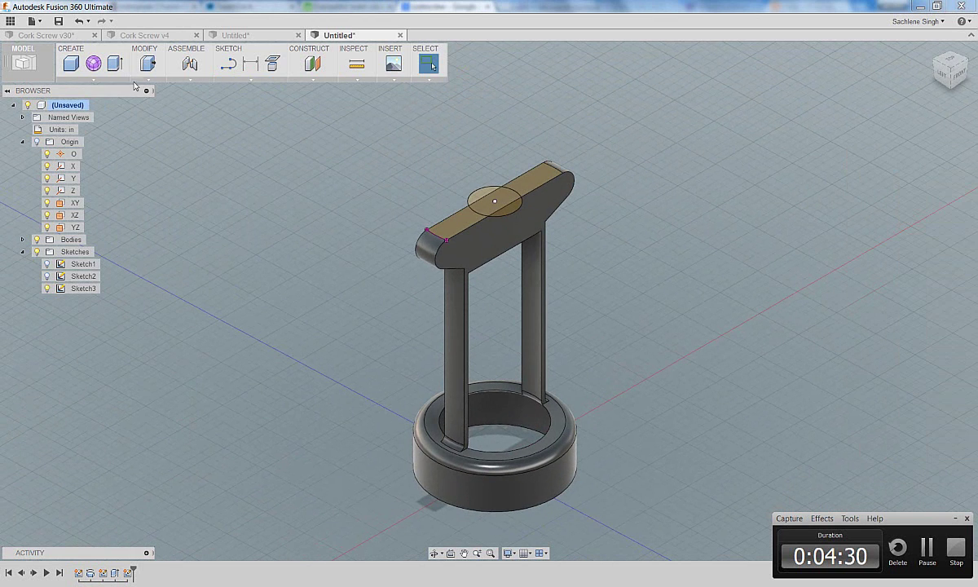
# Step: Set up a two-sided Join extrusion of the circle's profiles, with the extents set to To the underside of the head bar
pyautogui.press('e')
pyautogui.click(480, 198)
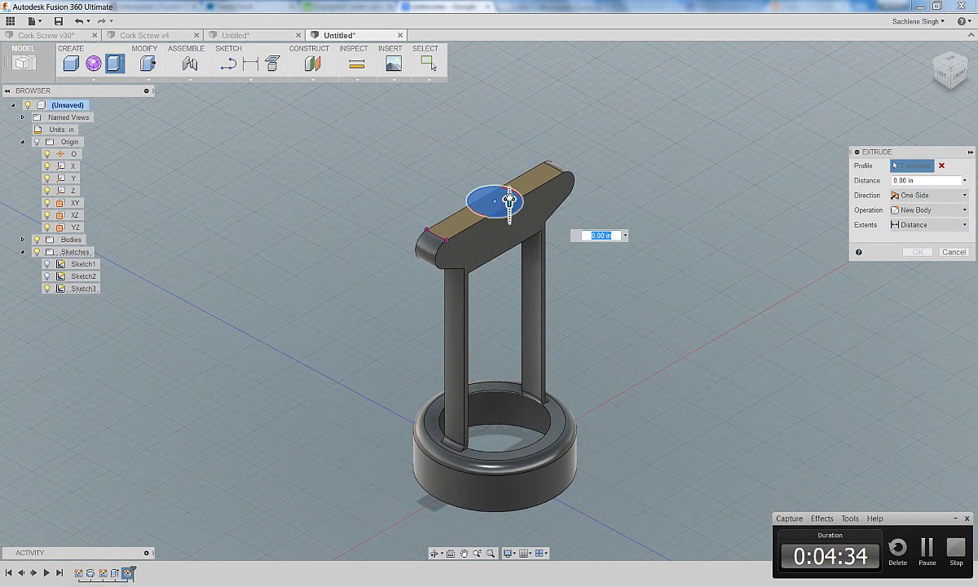
pyautogui.click(921, 195)
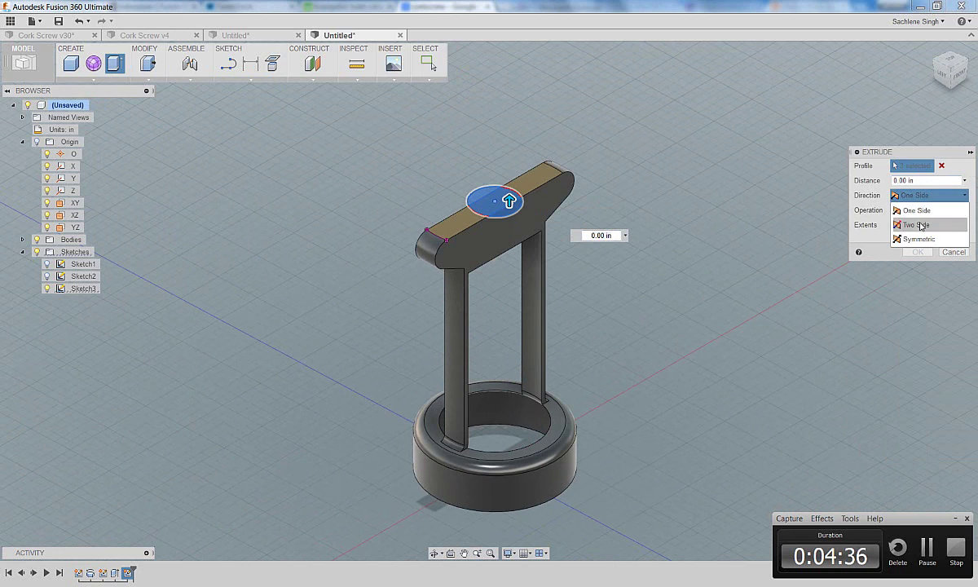
pyautogui.click(919, 225)
pyautogui.click(921, 225)
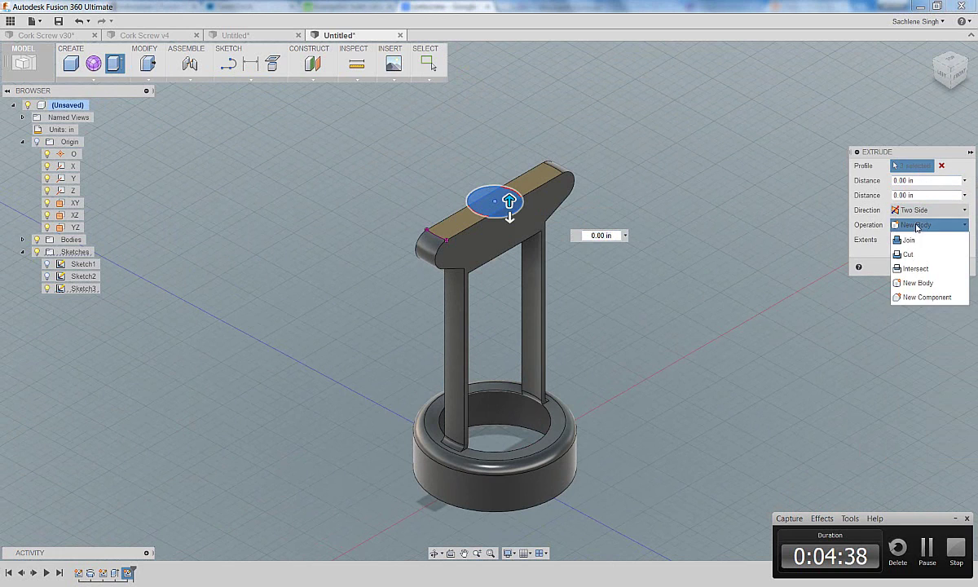
pyautogui.click(918, 240)
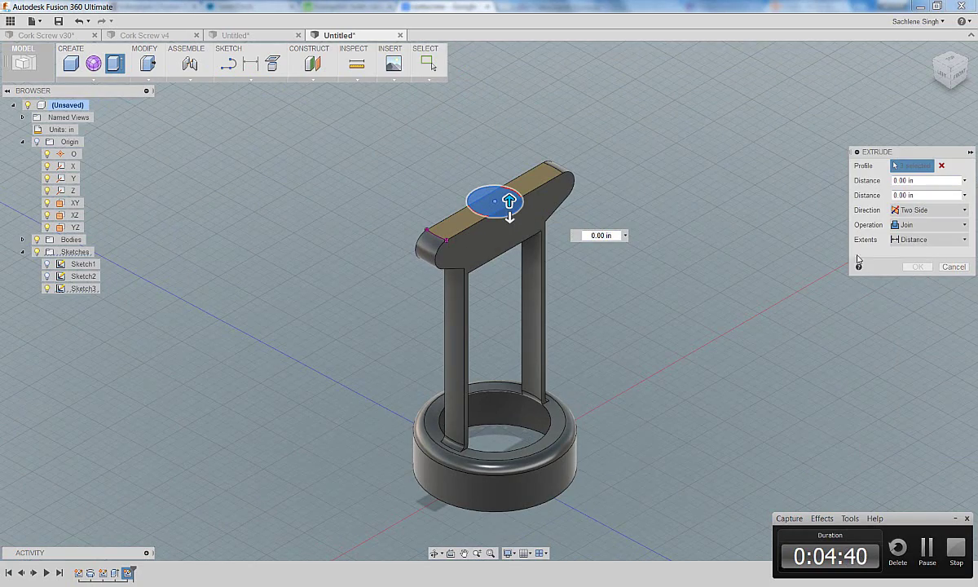
pyautogui.click(918, 240)
pyautogui.click(925, 269)
pyautogui.keyDown('shift'); pyautogui.moveTo(578, 275); pyautogui.dragTo(515, 252, button='middle'); pyautogui.keyUp('shift')
pyautogui.click(516, 252)
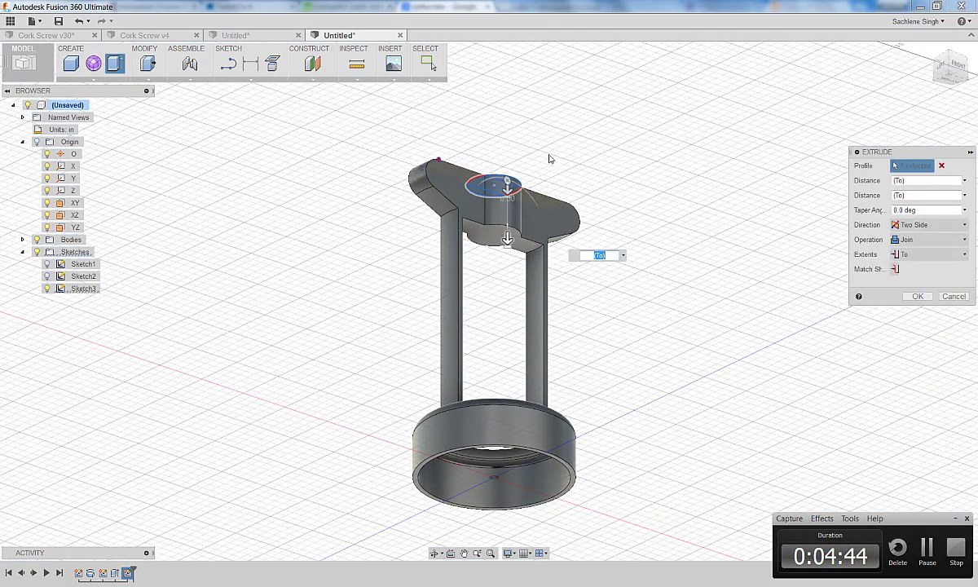
# Step: Extend the extrusion above the bar's top face with a distance of -0.5 in, and complete the joined cylinder
pyautogui.scroll(3, 516, 232)
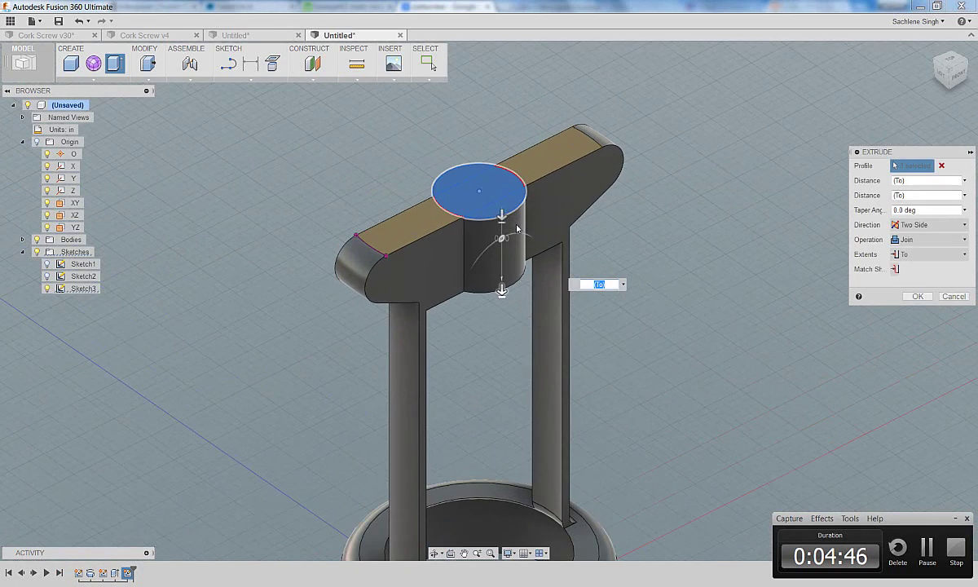
pyautogui.moveTo(501, 216); pyautogui.dragTo(502, 105)
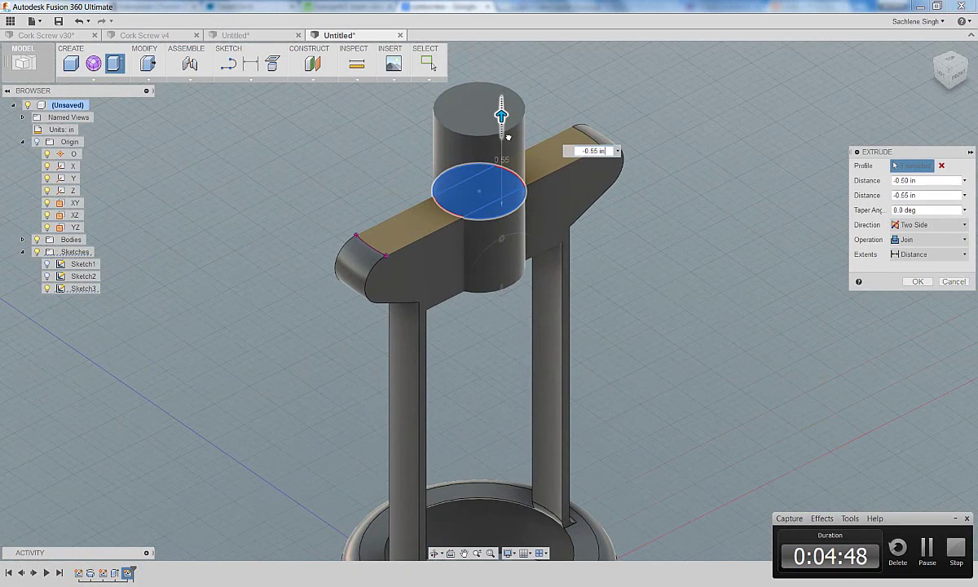
pyautogui.write('-0.5')
pyautogui.press('Return')
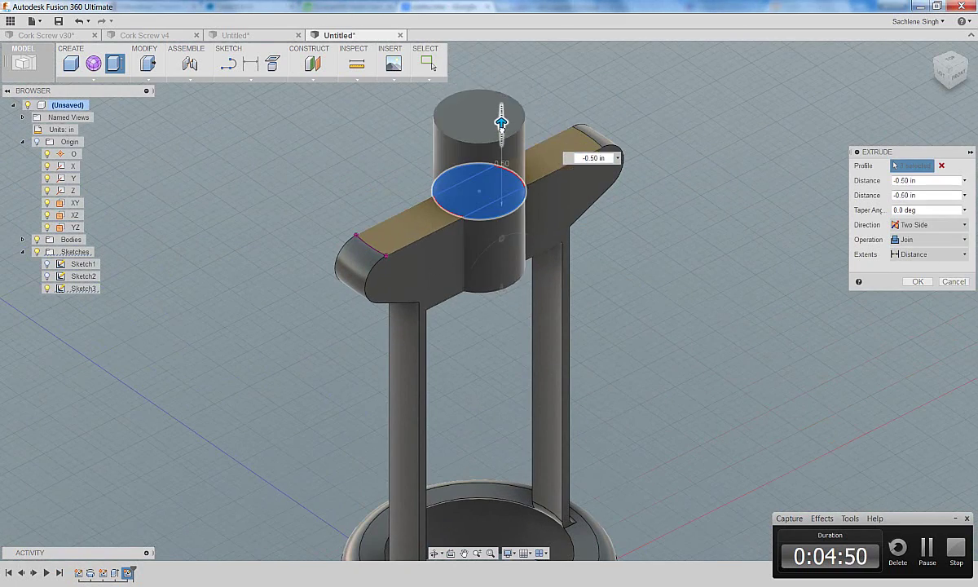
pyautogui.scroll(-2, 626, 216)
pyautogui.keyDown('shift'); pyautogui.moveTo(630, 258); pyautogui.dragTo(627, 236, button='middle'); pyautogui.keyUp('shift')
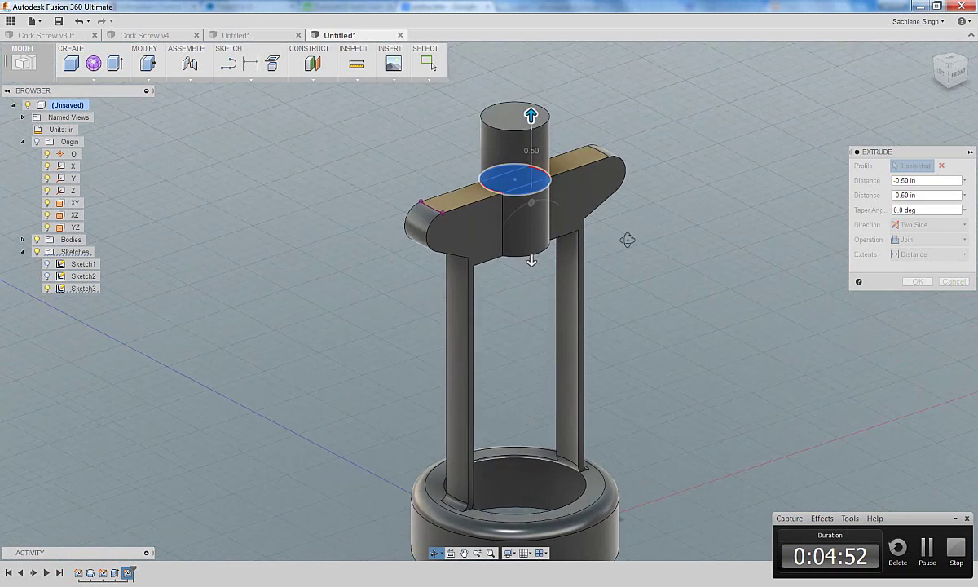
pyautogui.rightClick(679, 255)
pyautogui.click(677, 278)
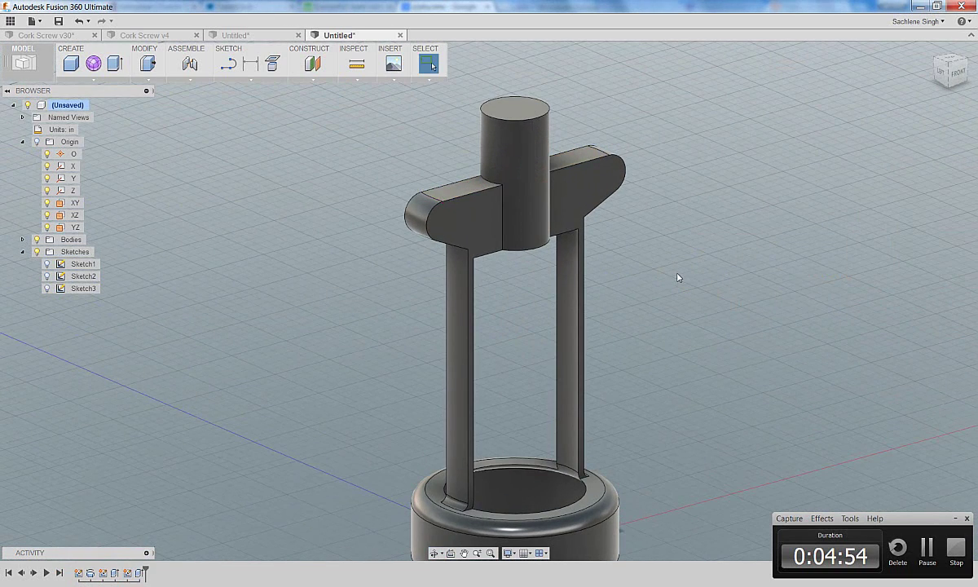
# Step: Place a simple hole at the centre of the cylinder's top face and set its diameter to 0.4 in
pyautogui.scroll(-1, 672, 275)
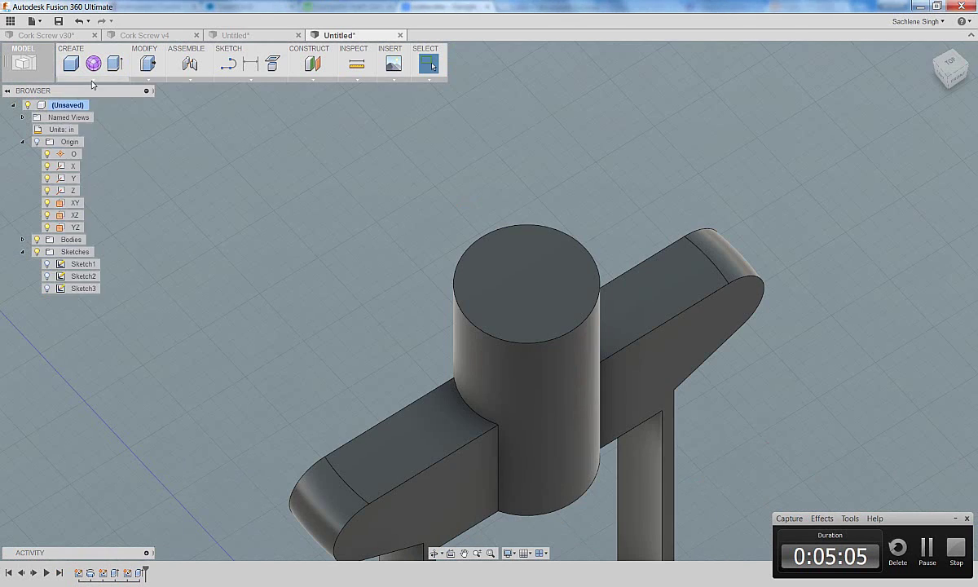
pyautogui.click(93, 79)
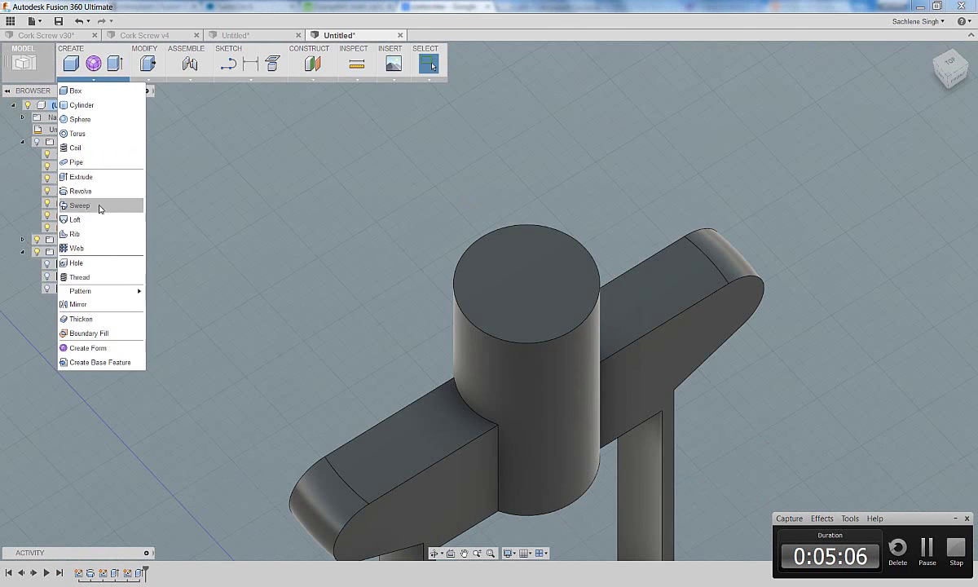
pyautogui.click(92, 262)
pyautogui.click(950, 62)
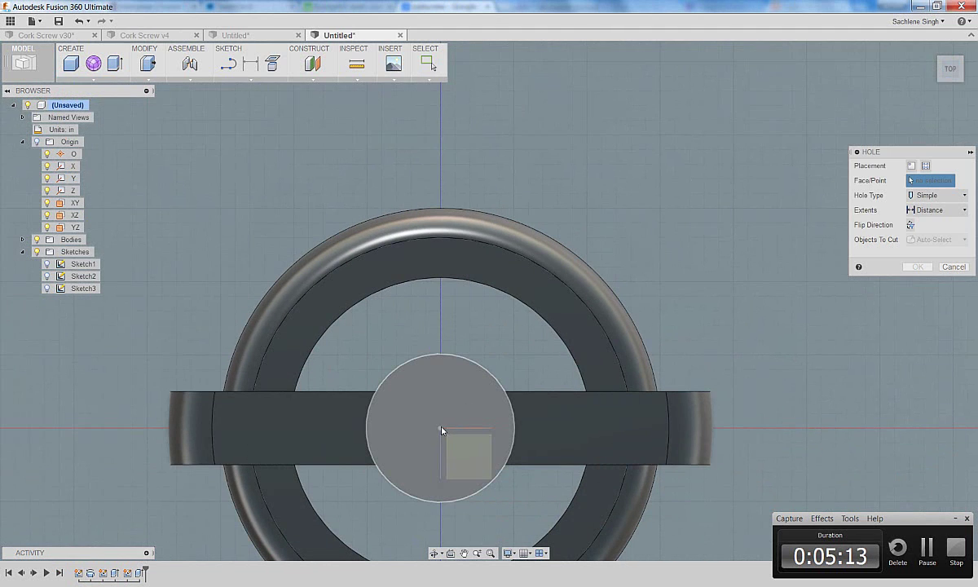
pyautogui.click(441, 431)
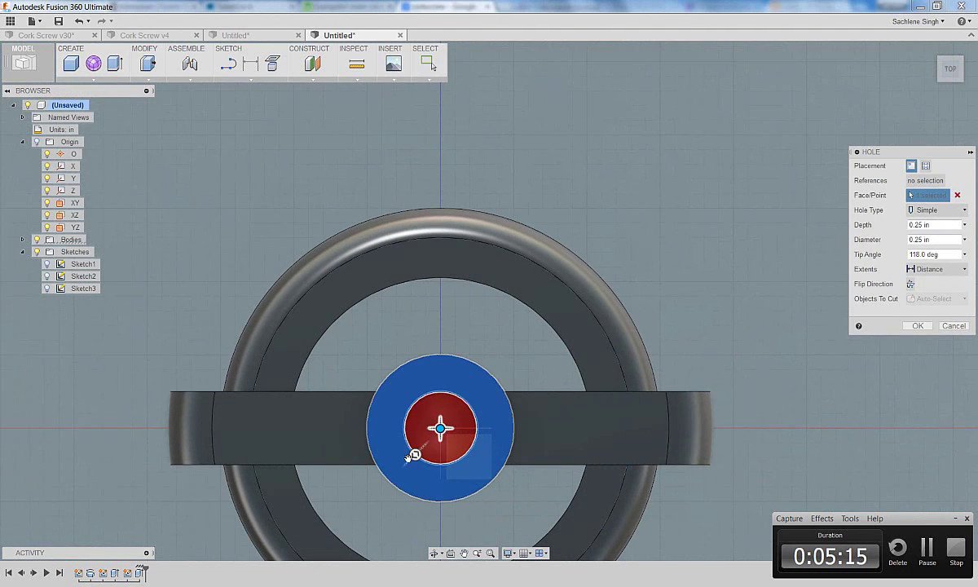
pyautogui.moveTo(415, 455); pyautogui.dragTo(401, 472)
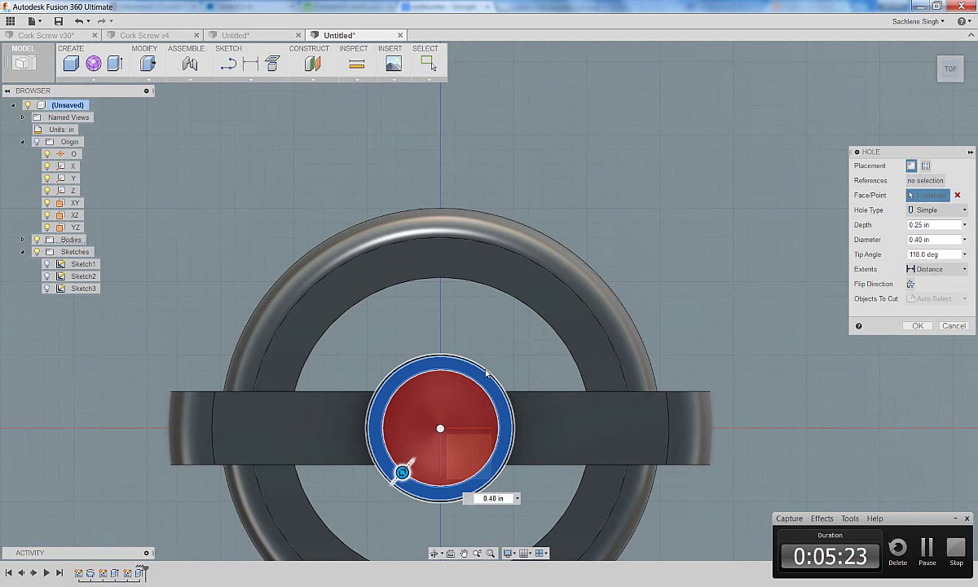
pyautogui.write('0.5')
pyautogui.press('Return')
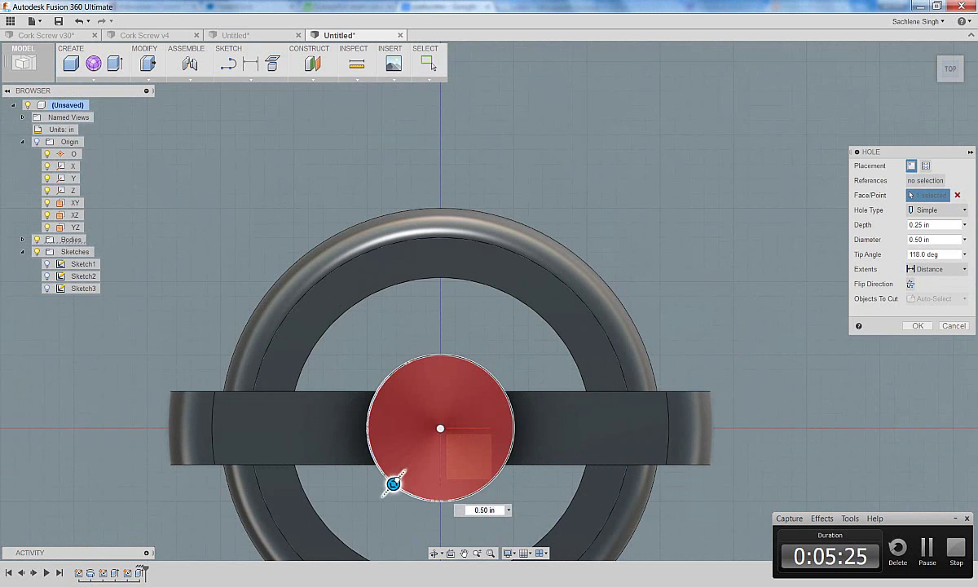
pyautogui.write('0.4')
pyautogui.press('Return')
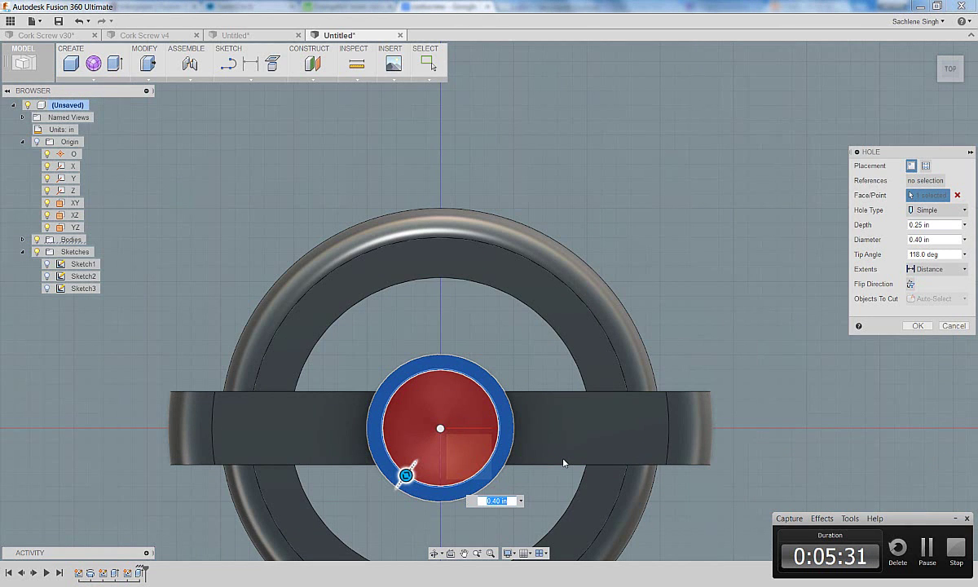
# Step: Set the hole's extents to All so it runs through the full cylinder, and complete the hole
pyautogui.keyDown('shift'); pyautogui.moveTo(564, 462); pyautogui.dragTo(506, 412, button='middle'); pyautogui.keyUp('shift')
pyautogui.moveTo(396, 216); pyautogui.dragTo(366, 477)
pyautogui.click(937, 269)
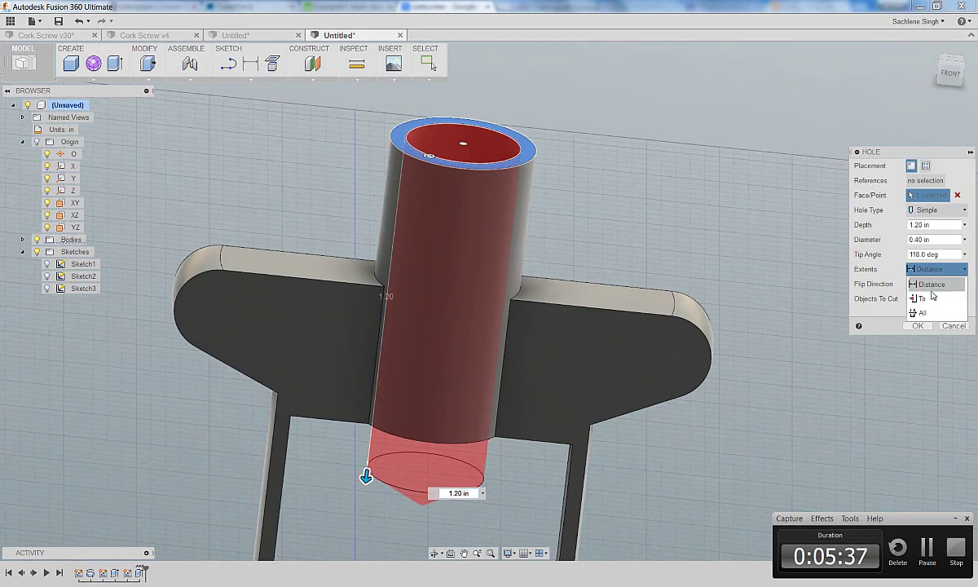
pyautogui.click(917, 313)
pyautogui.scroll(-5, 615, 337)
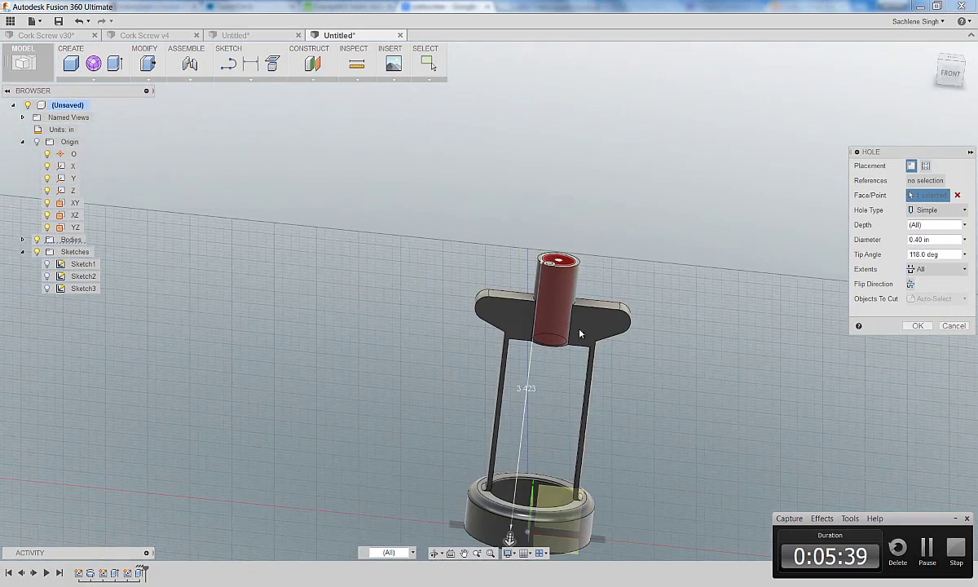
pyautogui.scroll(2, 559, 363)
pyautogui.keyDown('shift'); pyautogui.moveTo(559, 364); pyautogui.dragTo(559, 391, button='middle'); pyautogui.keyUp('shift')
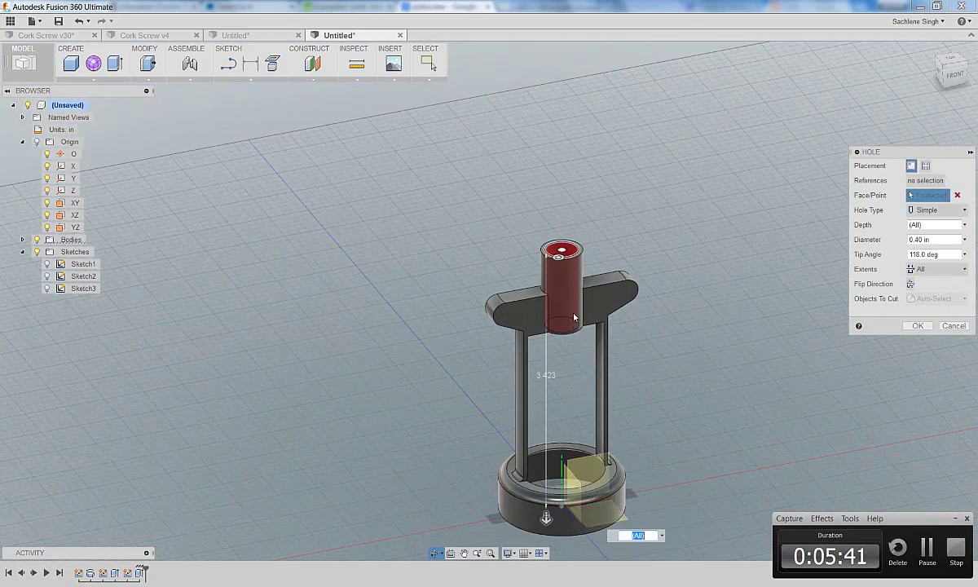
pyautogui.scroll(3, 554, 285)
pyautogui.rightClick(603, 163)
pyautogui.click(636, 160)
pyautogui.scroll(-2, 652, 277)
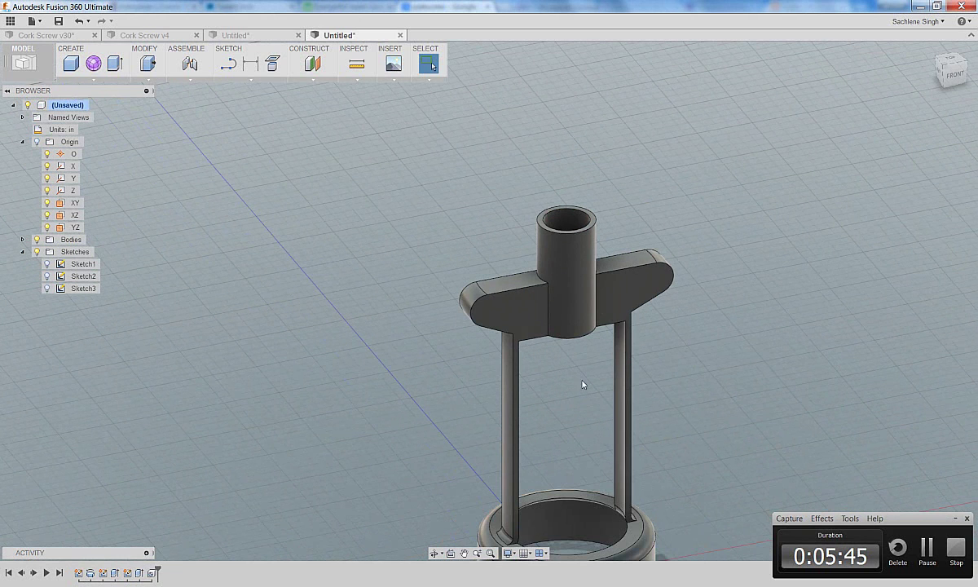
# Step: Start a new sketch on the YZ origin plane
pyautogui.moveTo(581, 389); pyautogui.dragTo(449, 319, button='middle')
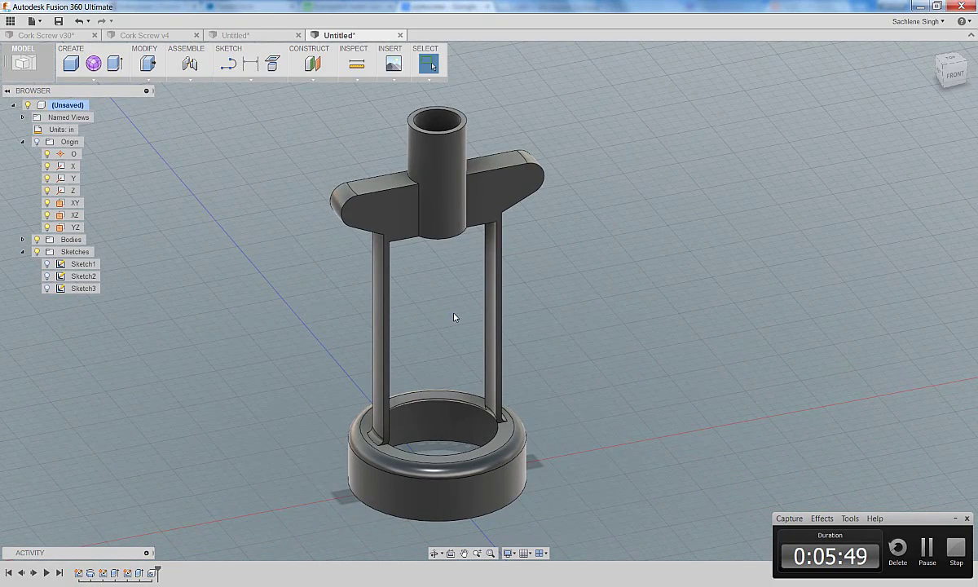
pyautogui.keyDown('shift'); pyautogui.moveTo(454, 319); pyautogui.dragTo(469, 377, button='middle'); pyautogui.keyUp('shift')
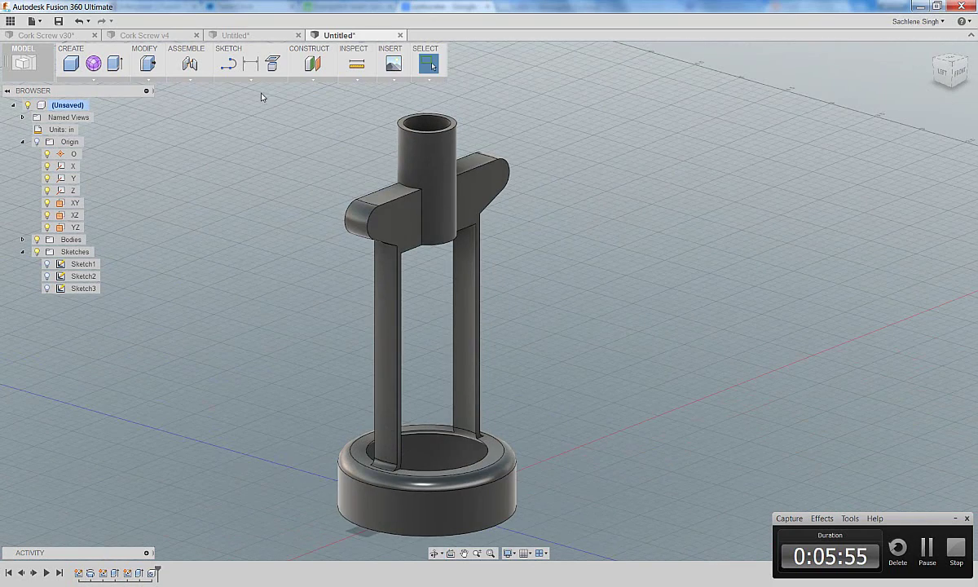
pyautogui.click(228, 63)
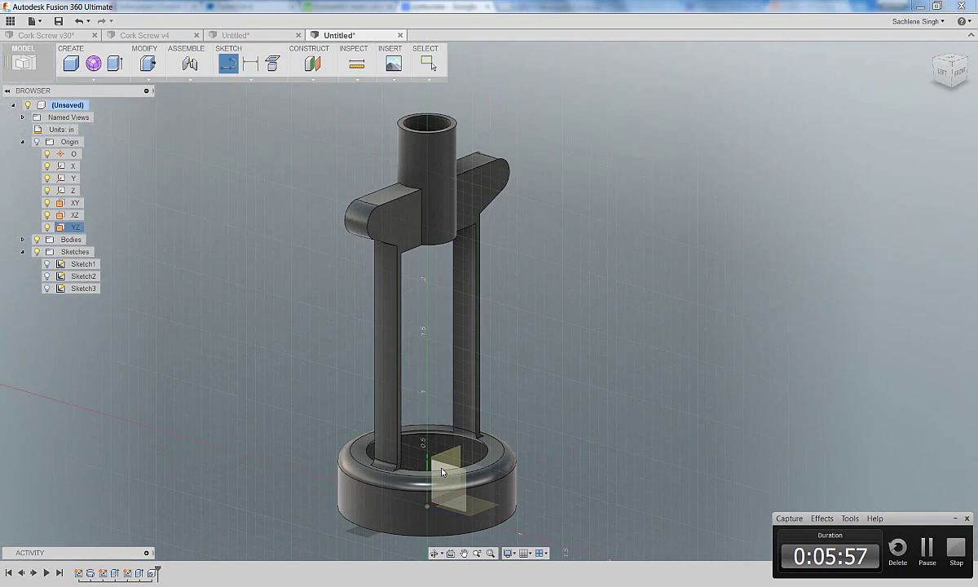
pyautogui.click(442, 471)
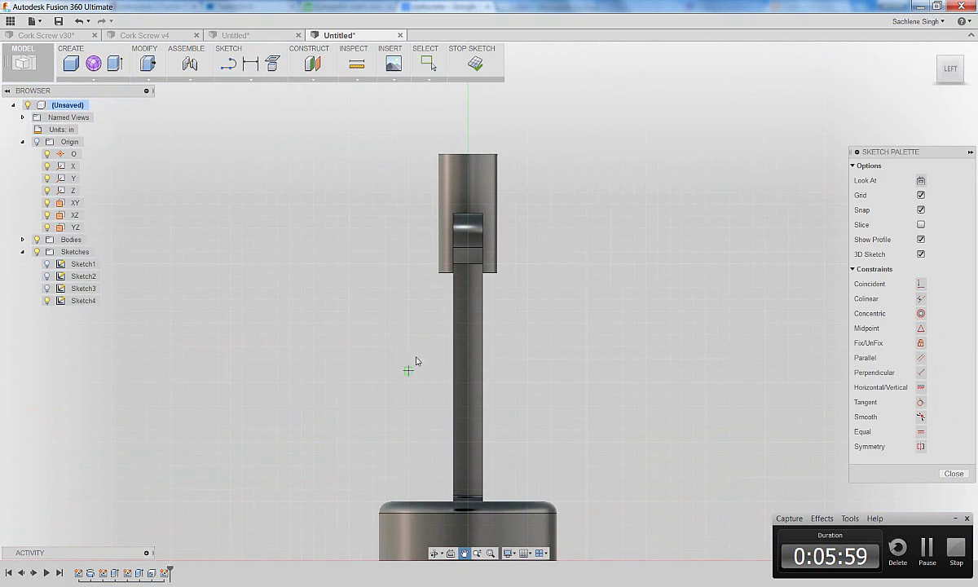
# Step: Draw a tall two-point rectangle about 0.1 in wide across the vertical axis, from the cylinder's upper part to below its lower end
pyautogui.click(251, 80)
pyautogui.moveTo(244, 119)
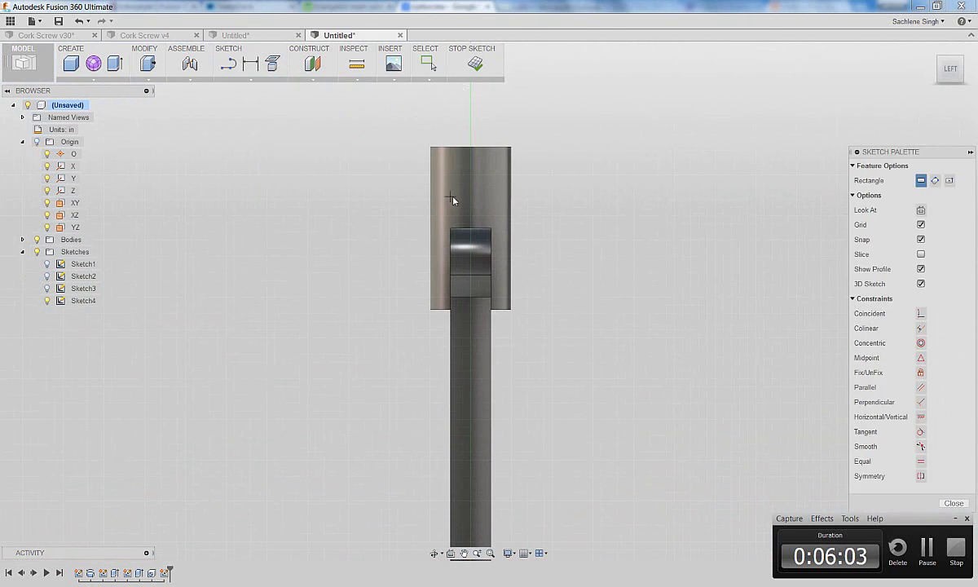
pyautogui.scroll(2, 460, 176)
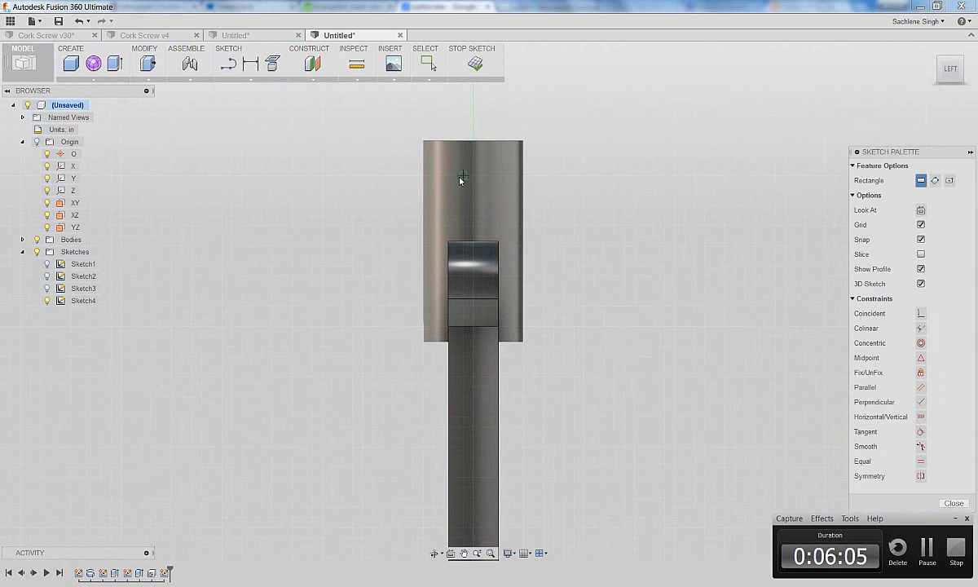
pyautogui.click(463, 176)
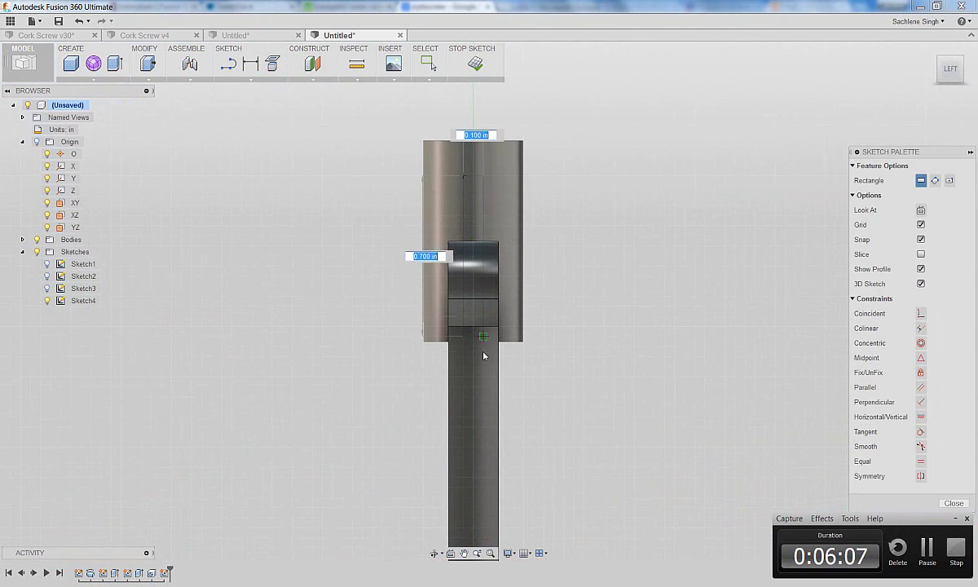
pyautogui.click(479, 409)
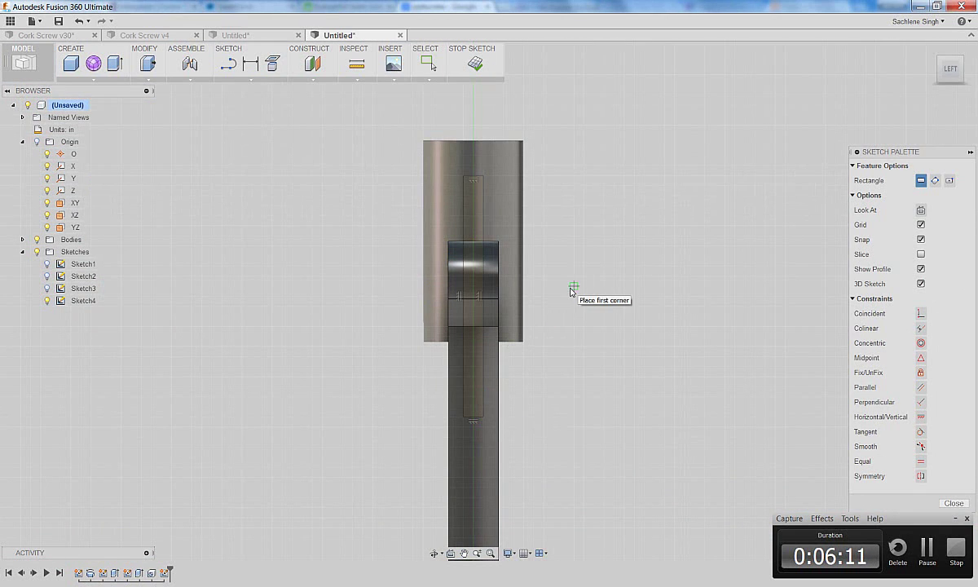
# Step: Dimension the rectangle's width between its two long sides as 0.15 in
pyautogui.click(250, 67)
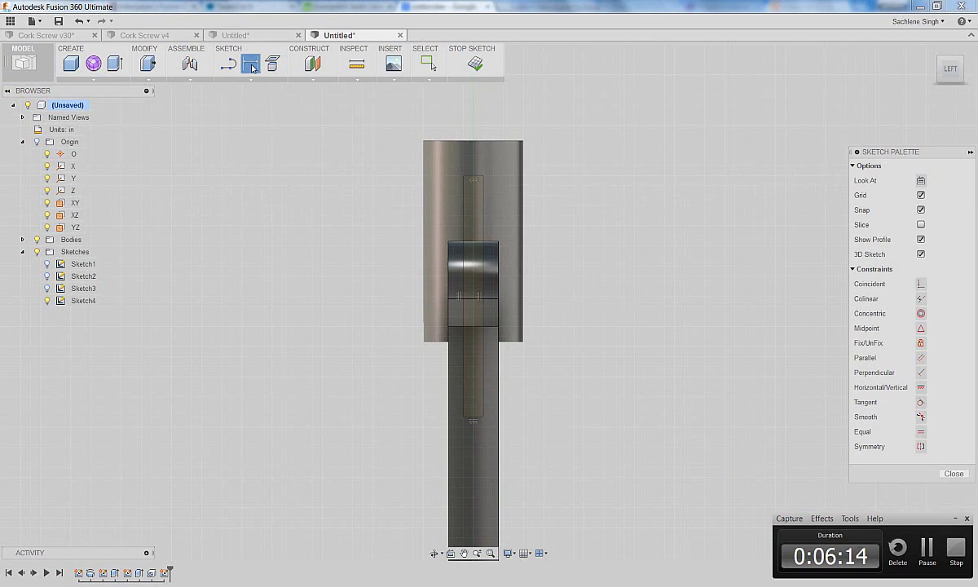
pyautogui.click(463, 210)
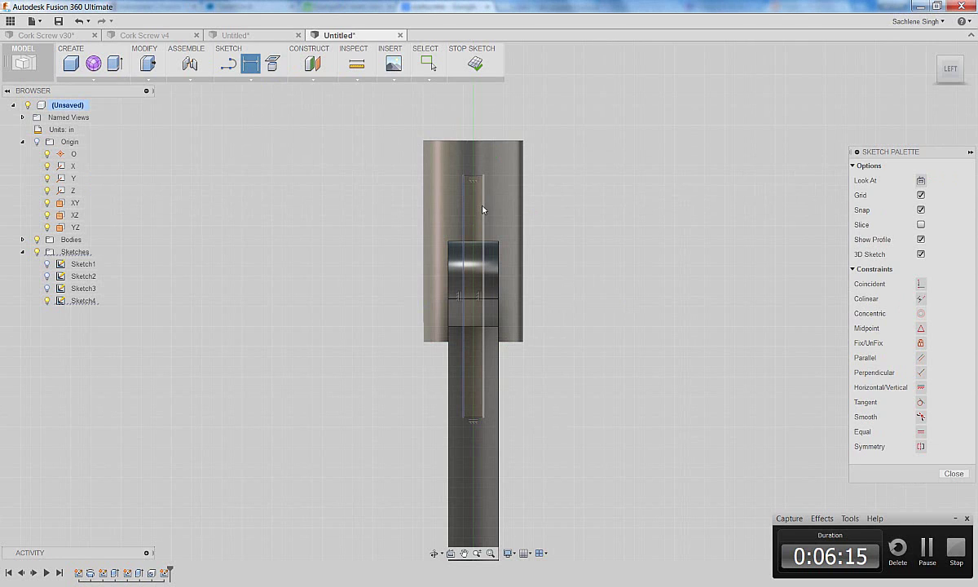
pyautogui.click(481, 206)
pyautogui.click(477, 157)
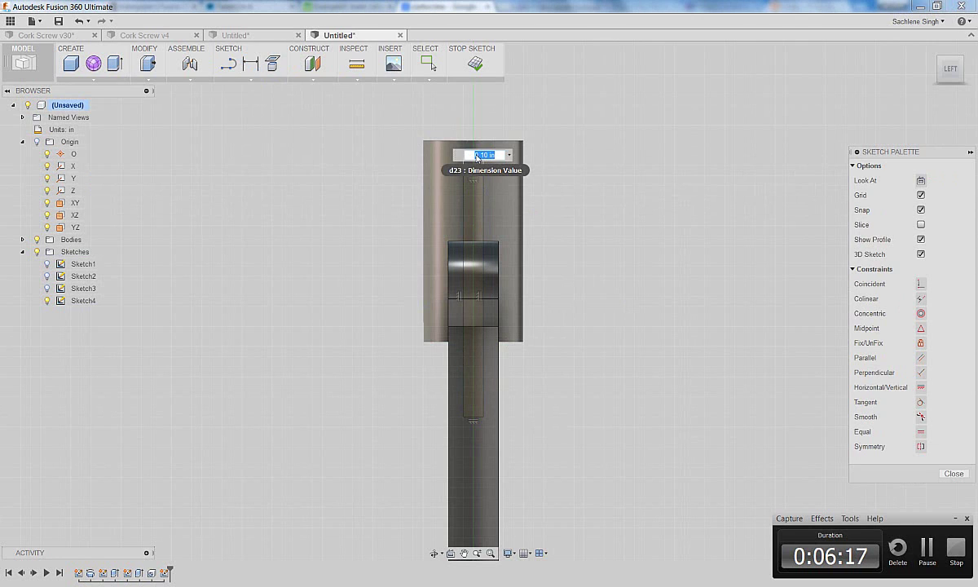
pyautogui.write('0.15')
pyautogui.press('Return')
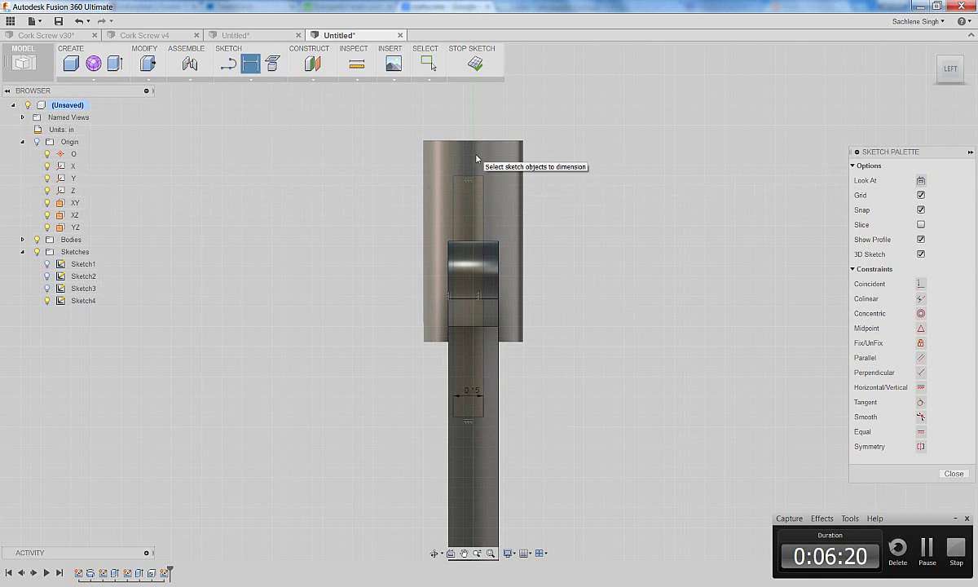
pyautogui.moveTo(475, 156); pyautogui.dragTo(478, 409)
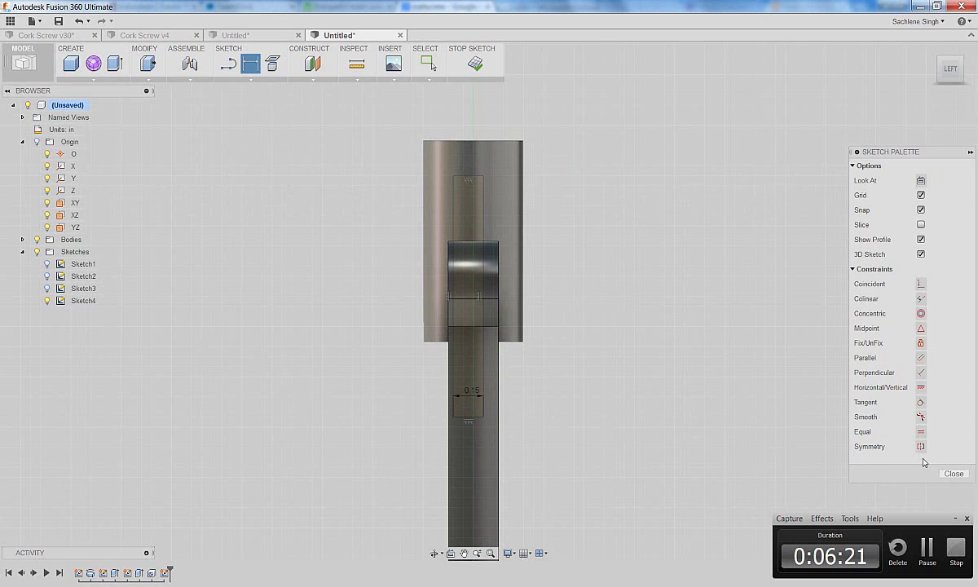
# Step: Project the vertical Y axis into the sketch and make the rectangle's two long sides symmetric about it
pyautogui.scroll(-3, 535, 445)
pyautogui.moveTo(573, 484)
pyautogui.mouseDown(button='middle')
pyautogui.moveTo(572, 368)
pyautogui.moveTo(561, 332)
pyautogui.mouseUp(button='middle')
pyautogui.press('p')
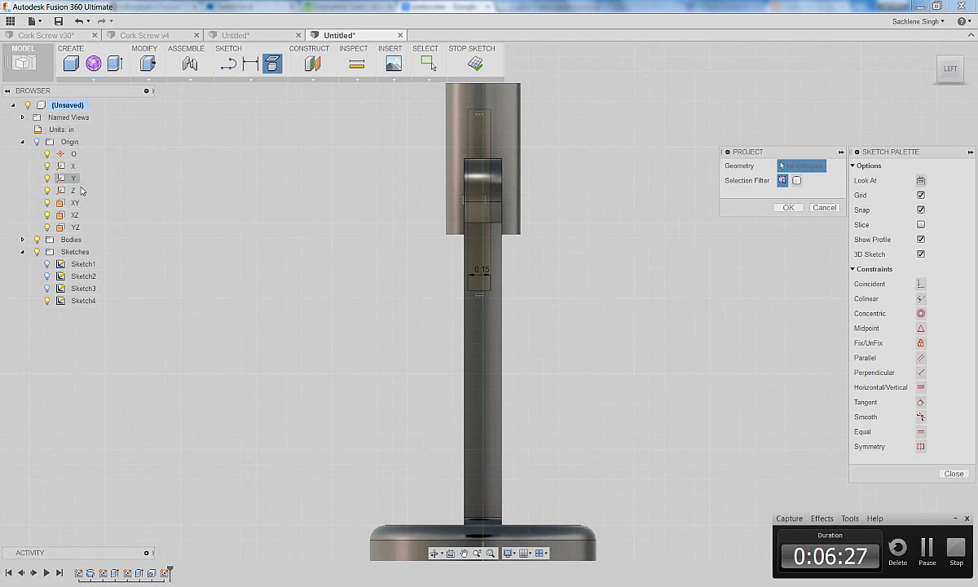
pyautogui.scroll(-1, 279, 380)
pyautogui.moveTo(341, 367)
pyautogui.mouseDown(button='middle')
pyautogui.moveTo(351, 334)
pyautogui.moveTo(364, 342)
pyautogui.mouseUp(button='middle')
pyautogui.press('Return')
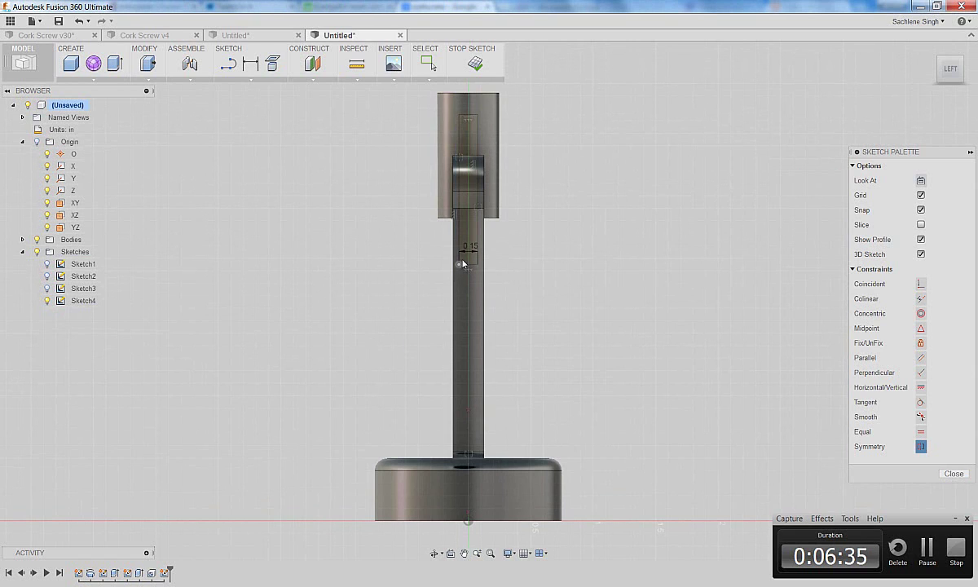
# Step: Finish the sketch and begin an extrusion of the slot rectangle with its direction set to Symmetric
pyautogui.rightClick(627, 301)
pyautogui.click(477, 65)
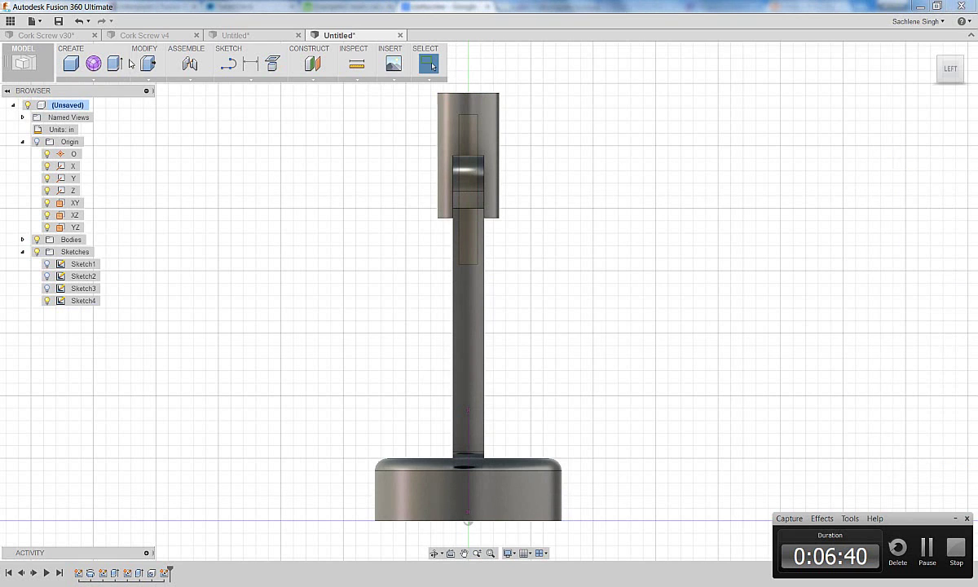
pyautogui.press('e')
pyautogui.click(474, 135)
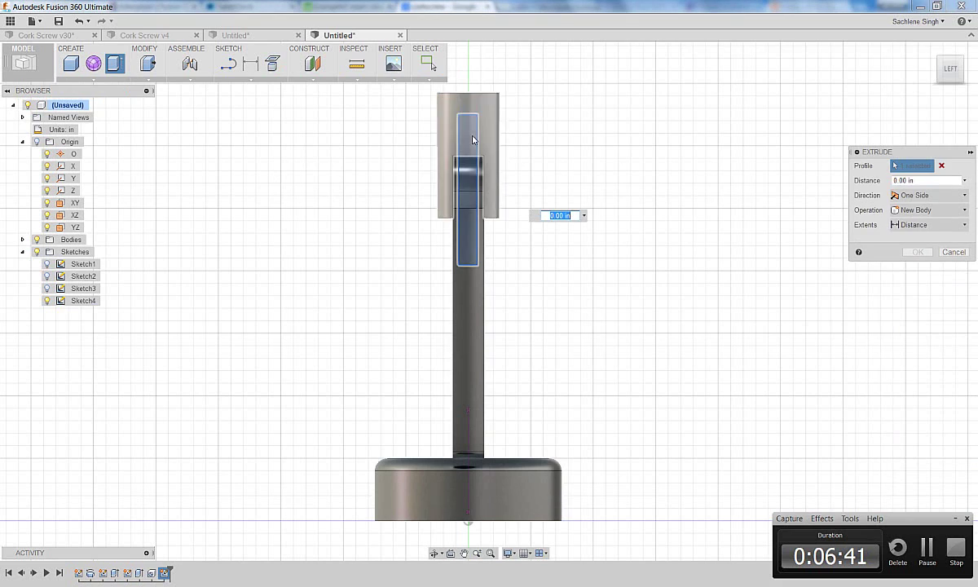
pyautogui.keyDown('shift'); pyautogui.moveTo(585, 168); pyautogui.dragTo(559, 181, button='middle'); pyautogui.keyUp('shift')
pyautogui.click(914, 197)
pyautogui.click(918, 239)
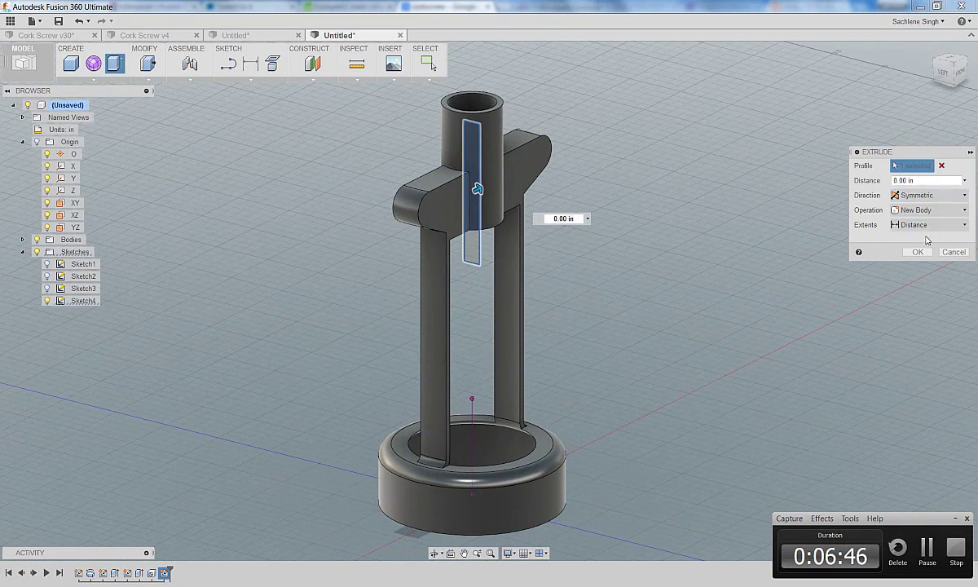
# Step: Set the extrusion's operation to Cut and its extents to All, and complete the slot through the cylinder and frame
pyautogui.click(921, 211)
pyautogui.click(908, 239)
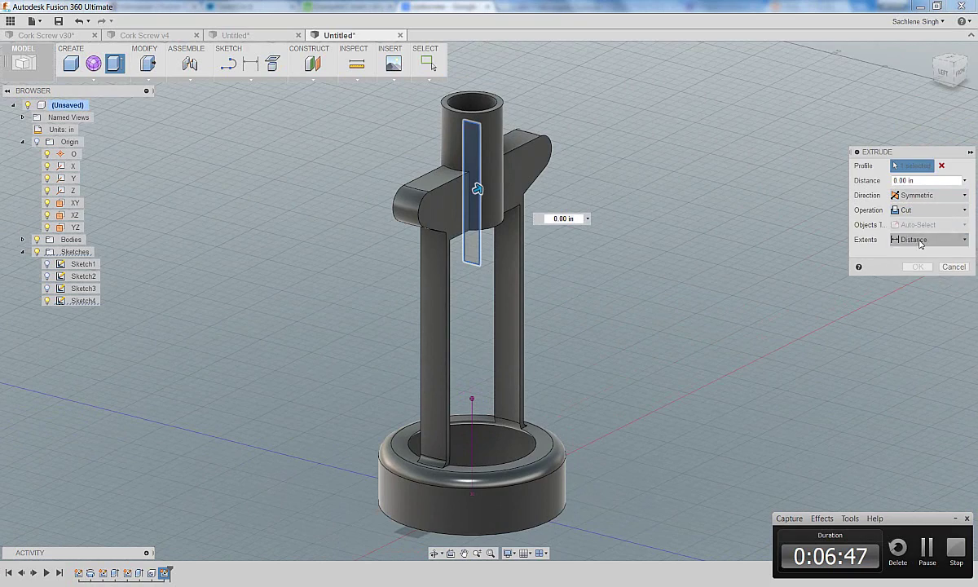
pyautogui.click(929, 240)
pyautogui.click(914, 284)
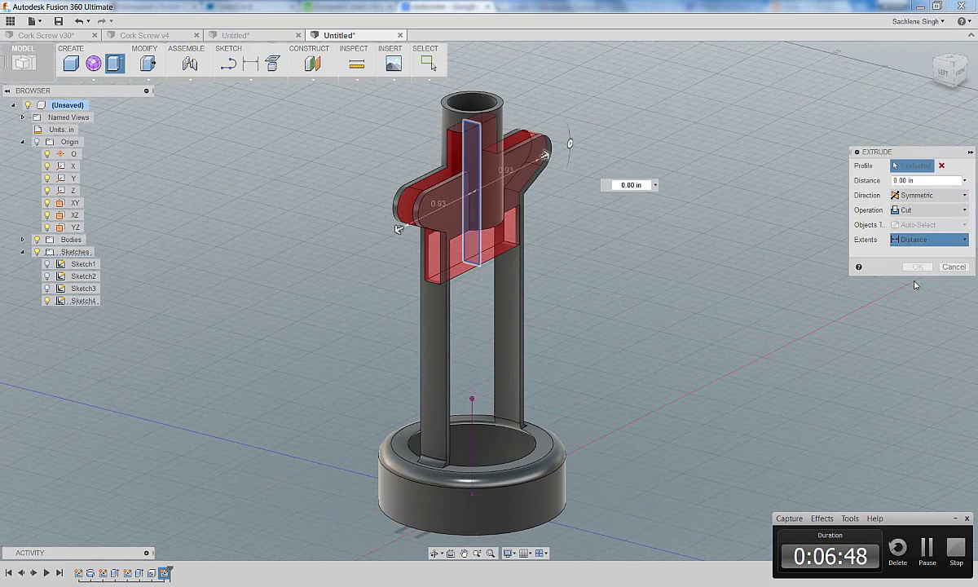
pyautogui.moveTo(609, 291)
pyautogui.keyDown('shift'); pyautogui.mouseDown(button='middle')
pyautogui.moveTo(650, 275)
pyautogui.moveTo(603, 283)
pyautogui.mouseUp(button='middle'); pyautogui.keyUp('shift')
pyautogui.rightClick(608, 284)
pyautogui.click(637, 254)
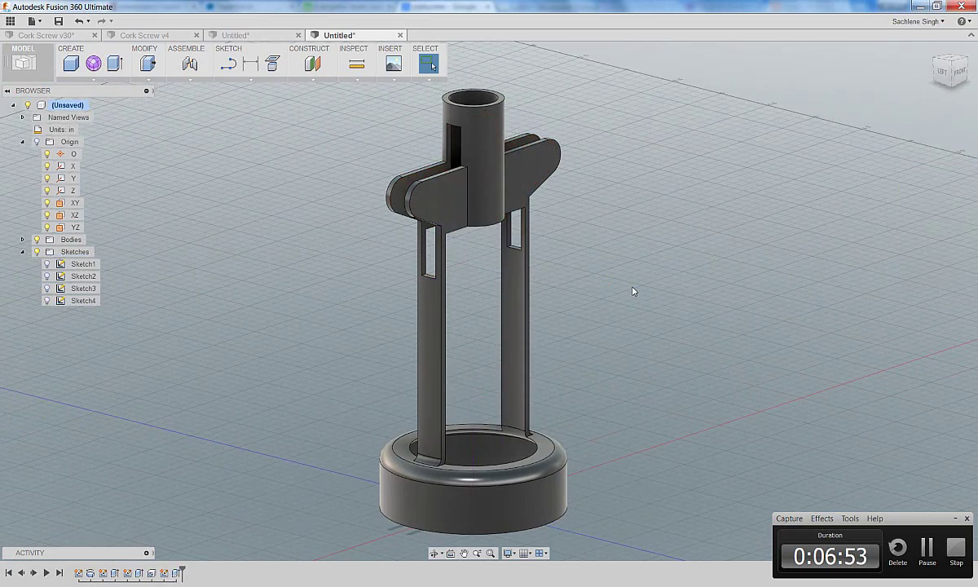
pyautogui.moveTo(595, 292)
pyautogui.keyDown('shift'); pyautogui.mouseDown(button='middle')
pyautogui.moveTo(635, 289)
pyautogui.moveTo(590, 290)
pyautogui.mouseUp(button='middle'); pyautogui.keyUp('shift')
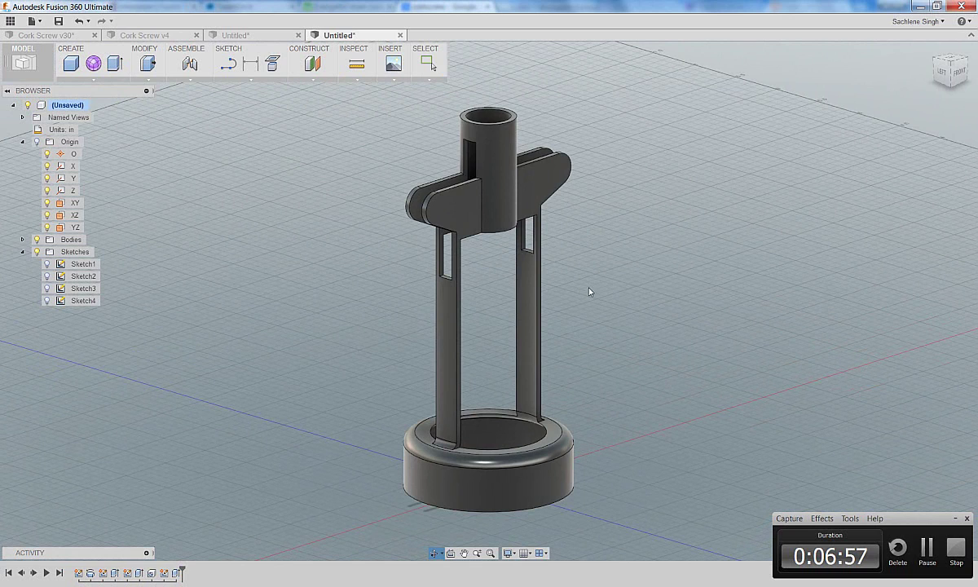
pyautogui.press('Escape')
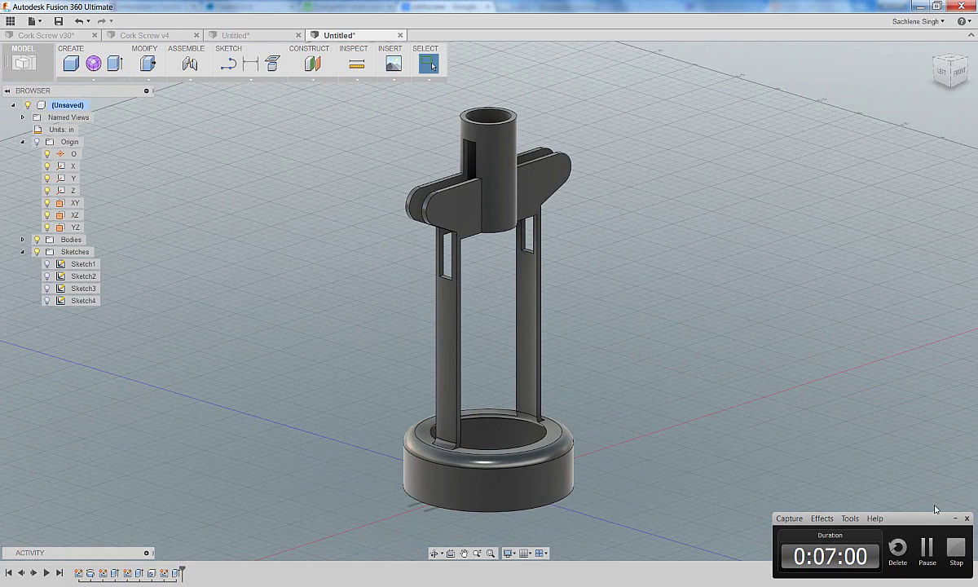